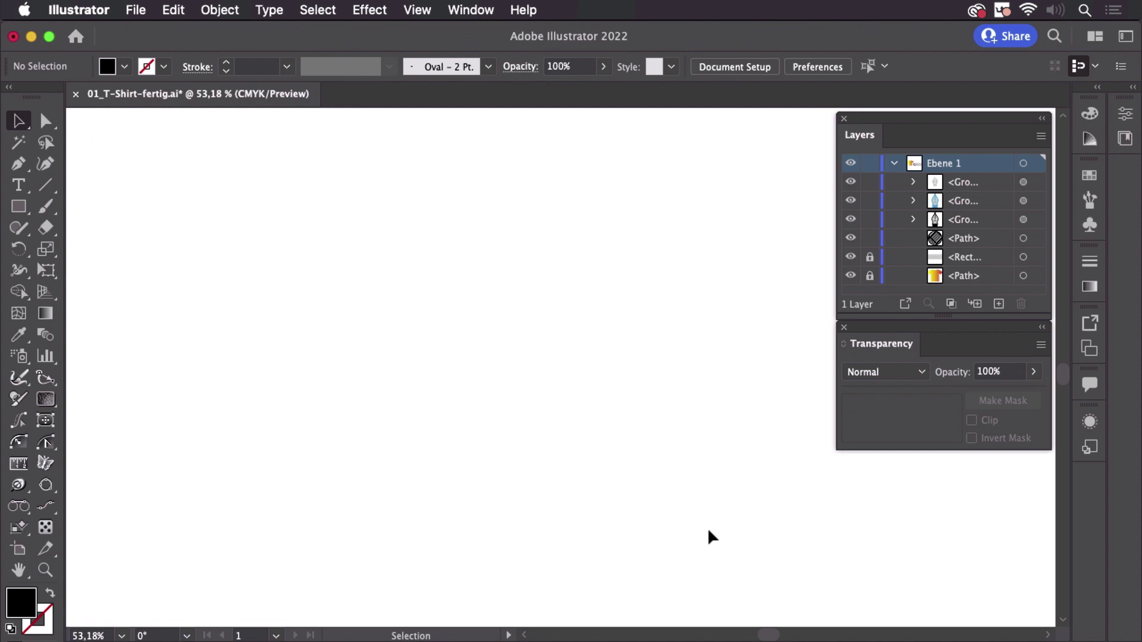
Paste the title 'Opacity & Mask define Knockout Shape' onto the canvas
{"action": "key", "text": "super+v"}
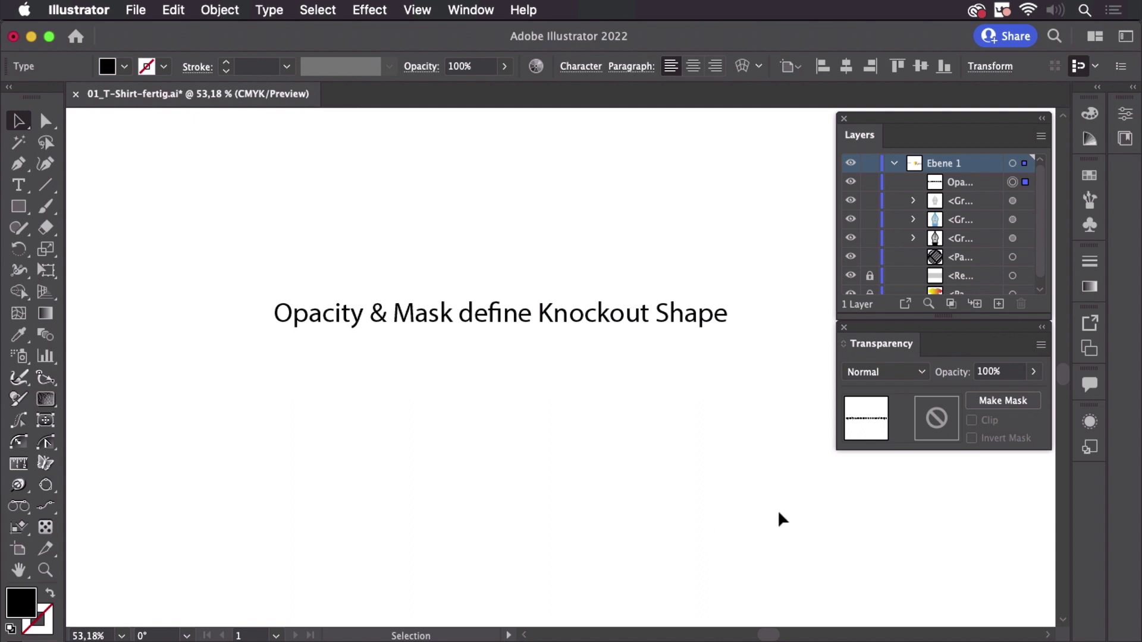
Pan across the artboards to the pen-nib emblem and zoom in closely
{"action": "key", "text": "space"}
{"action": "left_click_drag", "start_coordinate": [780, 505], "coordinate": [328, 500]}
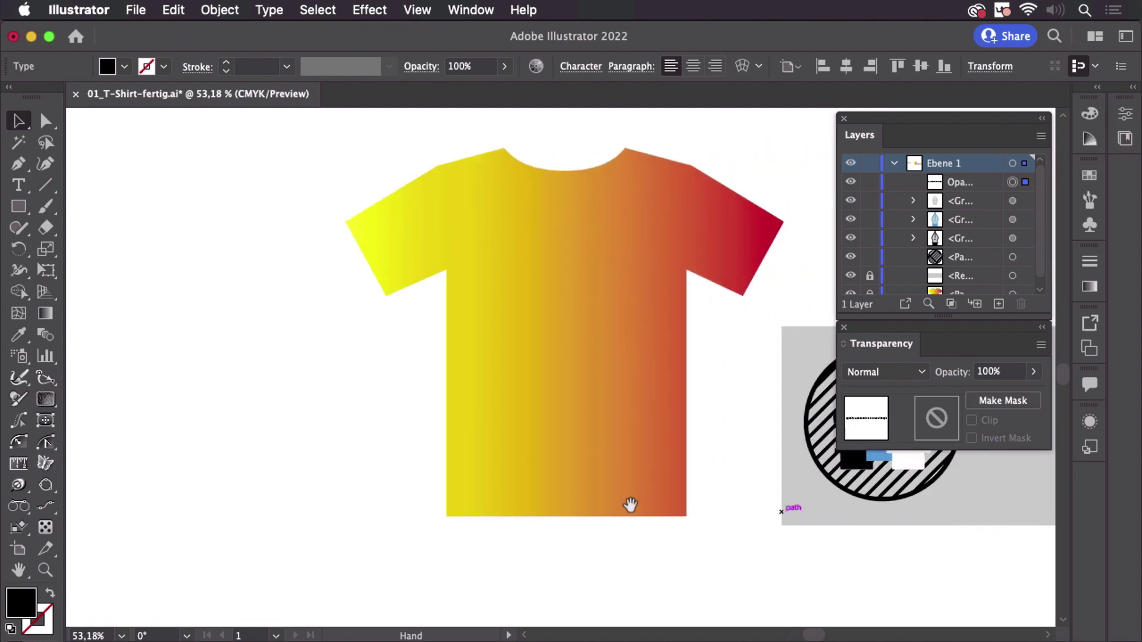
{"action": "left_click_drag", "start_coordinate": [630, 506], "coordinate": [157, 495]}
{"action": "left_click_drag", "start_coordinate": [383, 503], "coordinate": [317, 491]}
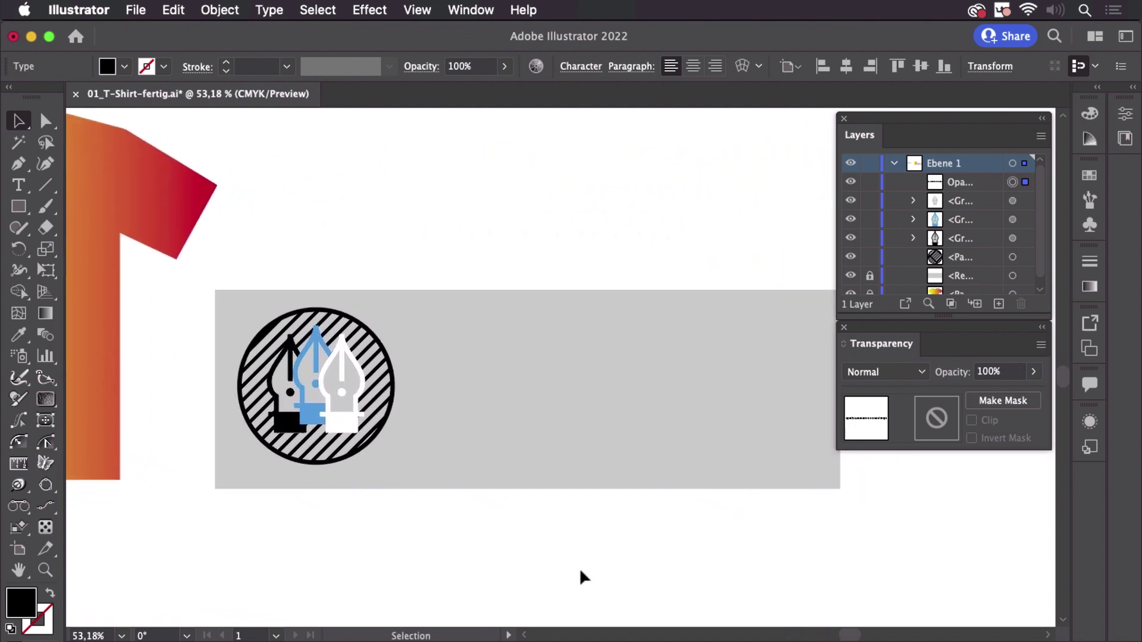
{"action": "key", "text": "super"}
{"action": "key", "text": "shift"}
{"action": "key", "text": "super+space"}
{"action": "mouse_move", "coordinate": [319, 403]}
{"action": "left_mouse_down"}
{"action": "mouse_move", "coordinate": [614, 389]}
{"action": "mouse_move", "coordinate": [541, 401]}
{"action": "left_mouse_up"}
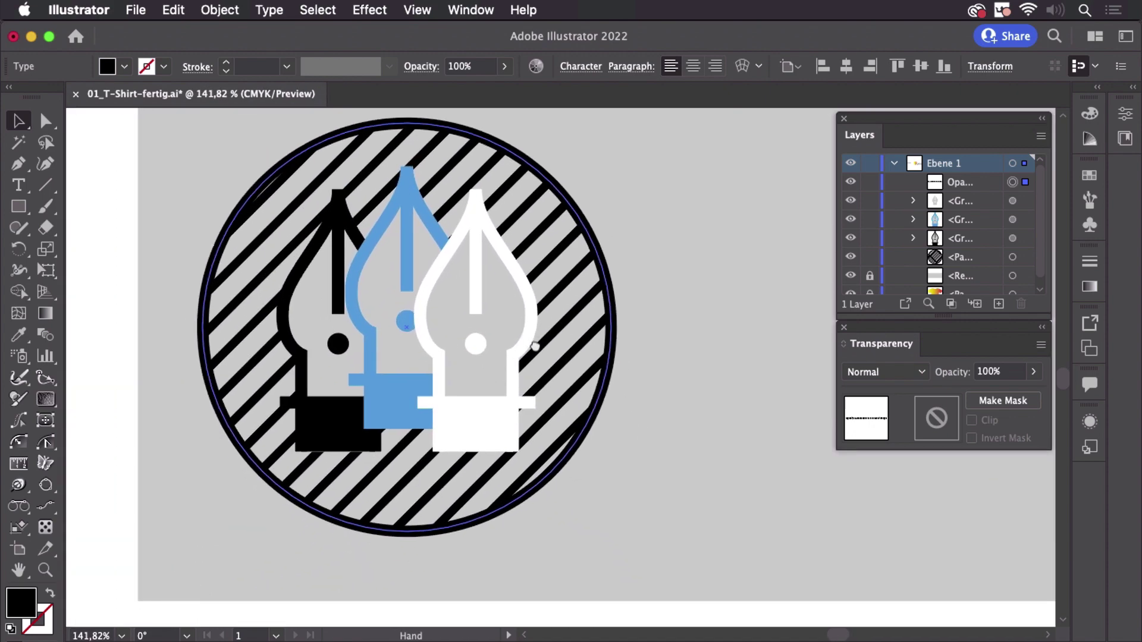
Select the white and blue nibs, test-move the white nib, then undo and deselect
{"action": "left_click", "coordinate": [515, 299]}
{"action": "left_click", "coordinate": [386, 266]}
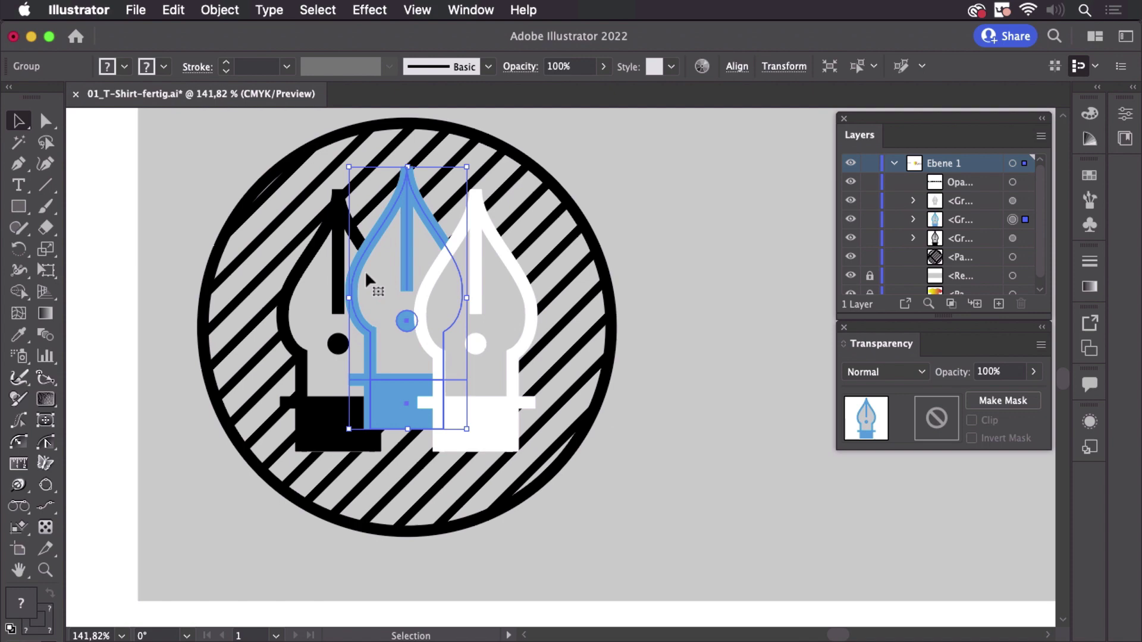
{"action": "left_click_drag", "start_coordinate": [492, 306], "coordinate": [622, 330]}
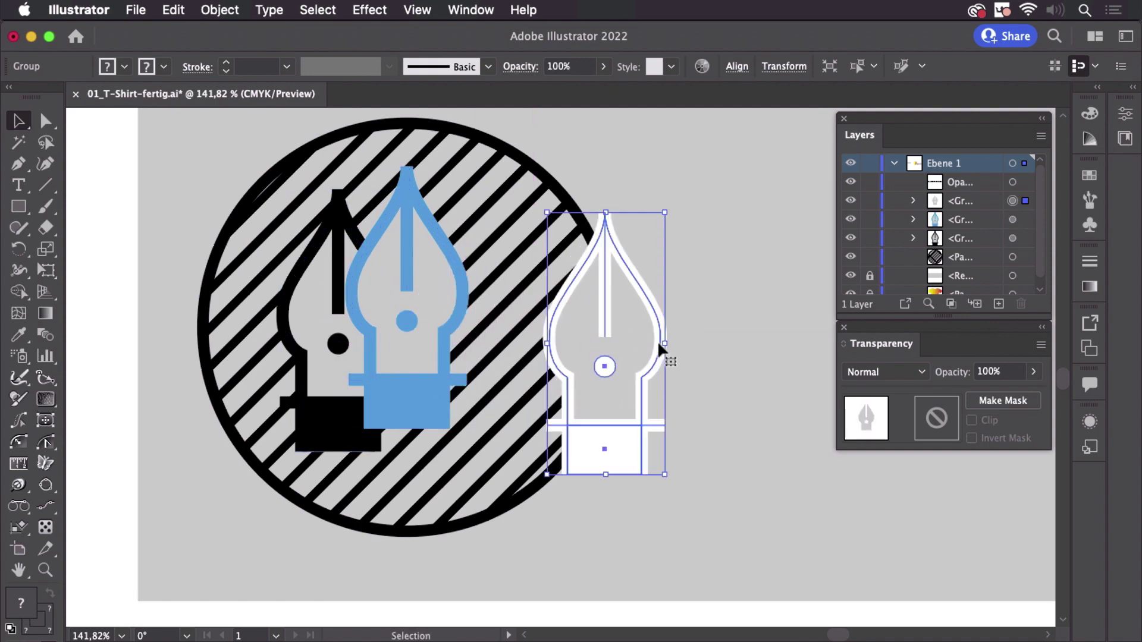
{"action": "key", "text": "super+z"}
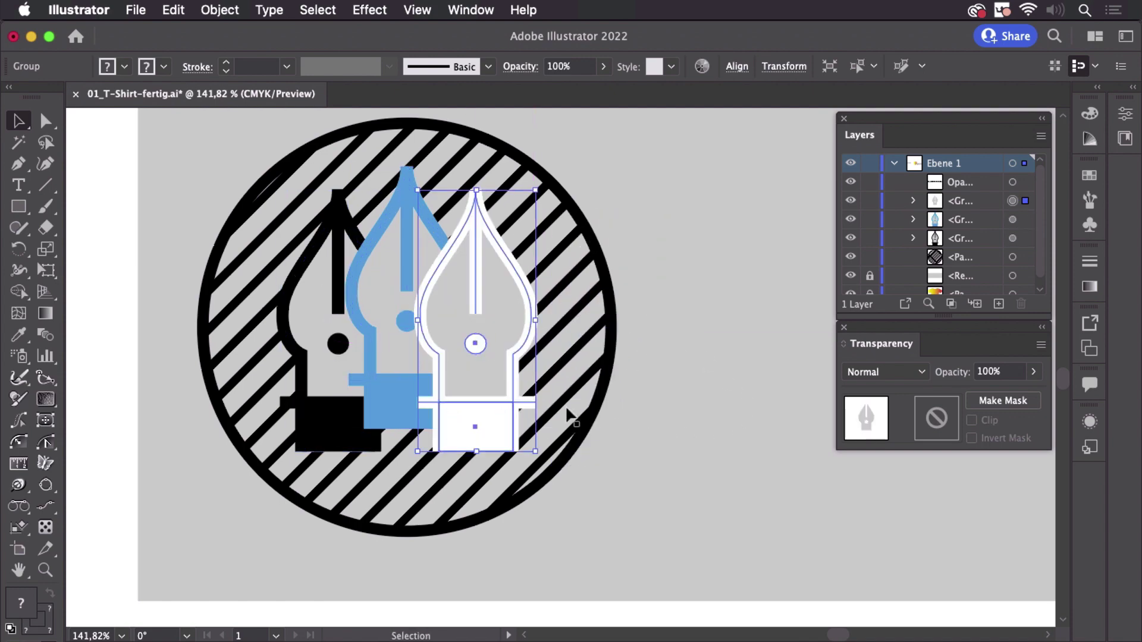
{"action": "left_click", "coordinate": [134, 281]}
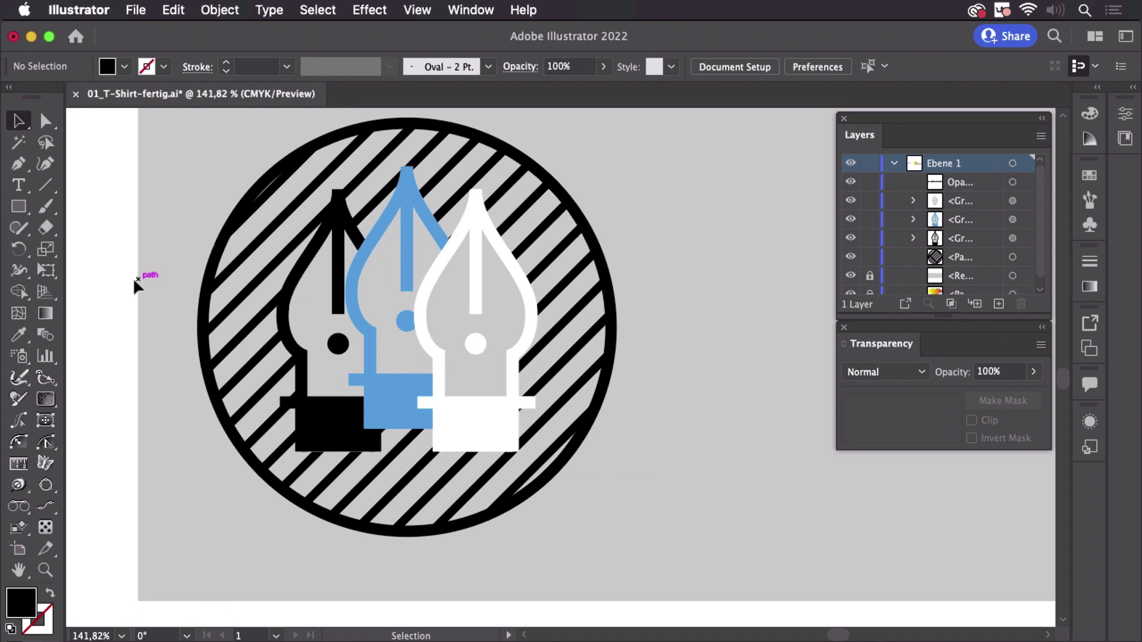
{"action": "left_click", "coordinate": [46, 121]}
{"action": "left_click", "coordinate": [510, 326]}
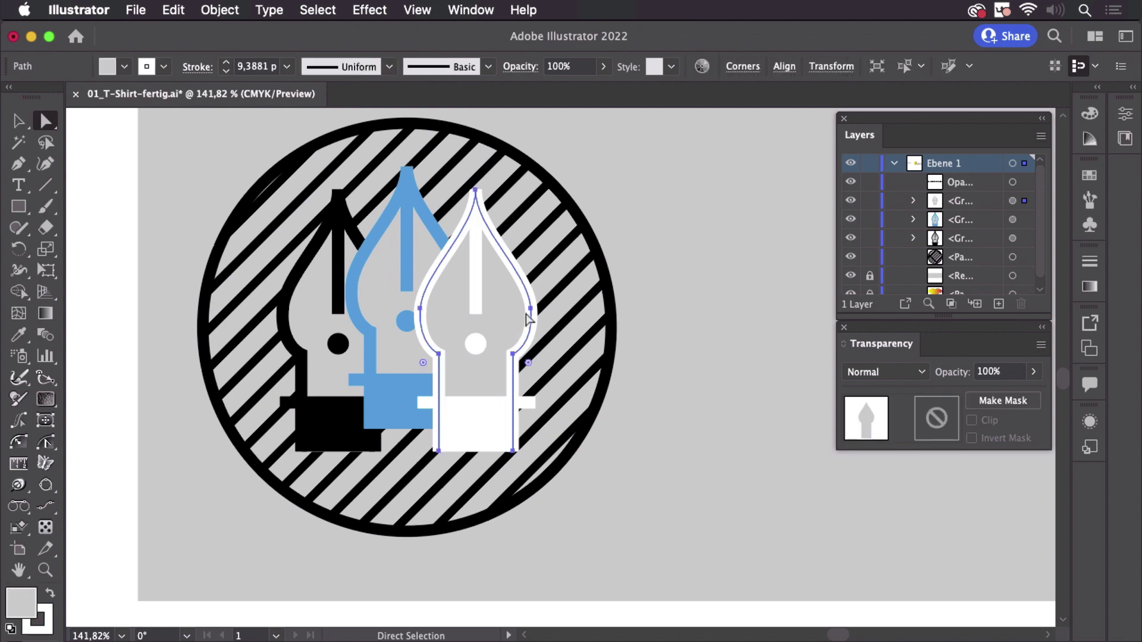
{"action": "left_click", "coordinate": [379, 294]}
{"action": "left_click", "coordinate": [312, 321]}
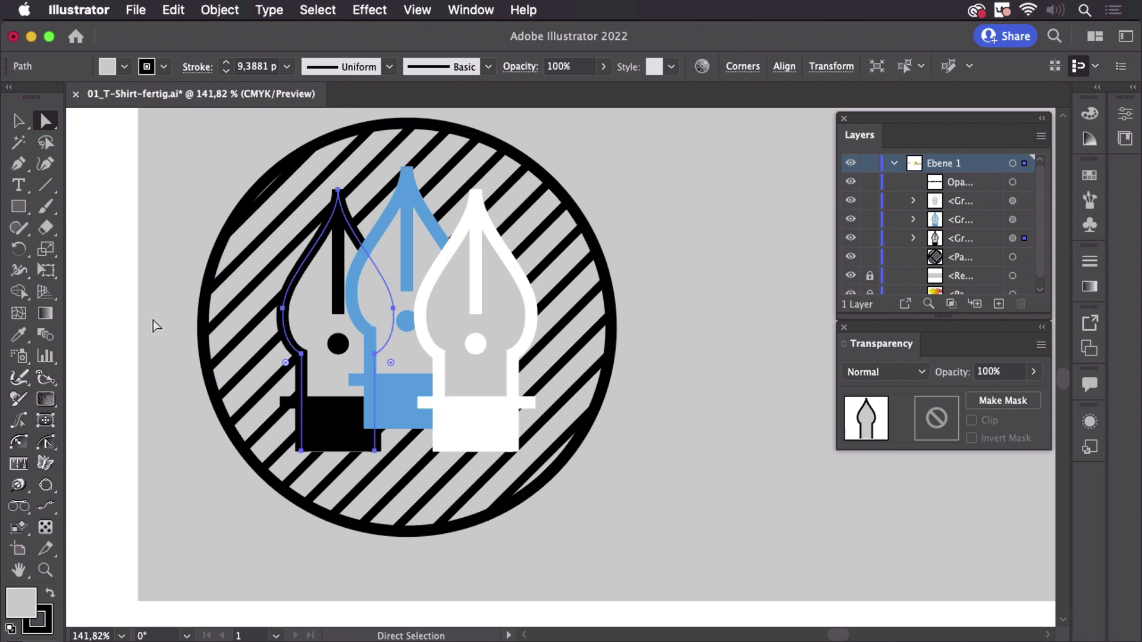
{"action": "left_click", "coordinate": [110, 342]}
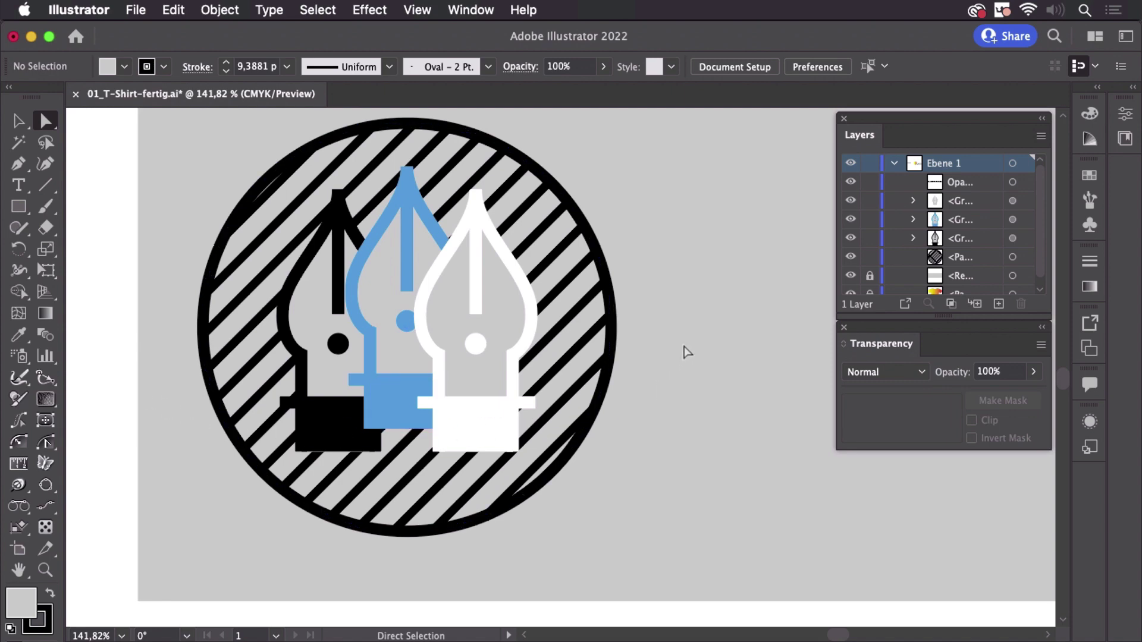
{"action": "scroll", "coordinate": [673, 339], "scroll_direction": "down", "scroll_amount": 3}
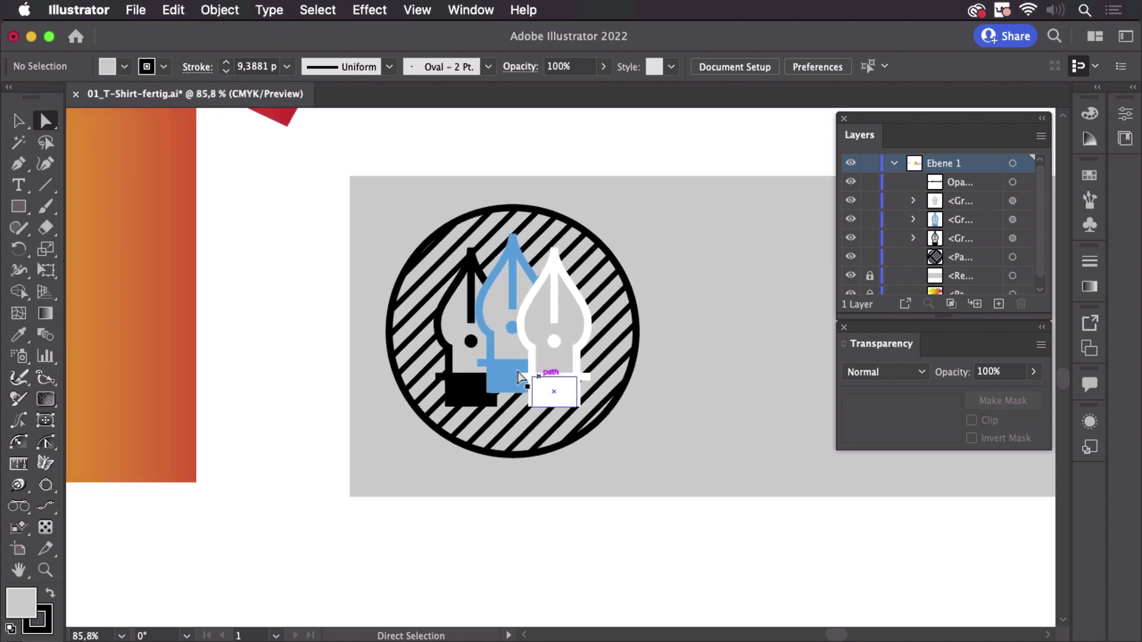
{"action": "scroll", "coordinate": [520, 378], "scroll_direction": "up", "scroll_amount": 3}
{"action": "scroll", "coordinate": [446, 295], "scroll_direction": "left", "scroll_amount": 4}
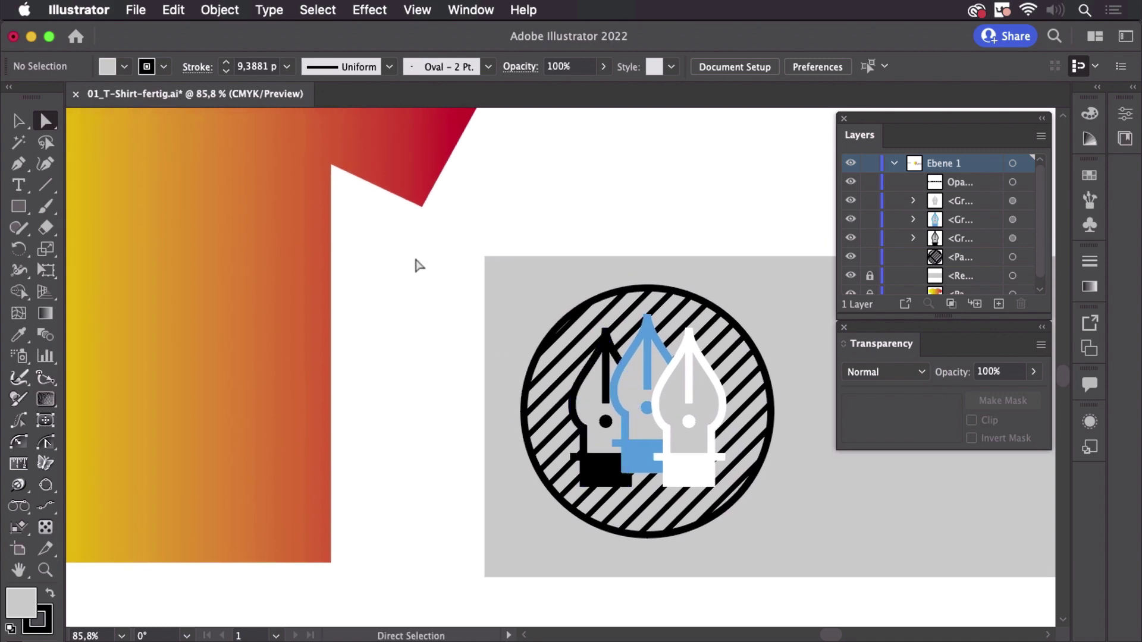
{"action": "scroll", "coordinate": [423, 326], "scroll_direction": "left", "scroll_amount": 3}
{"action": "scroll", "coordinate": [423, 327], "scroll_direction": "up", "scroll_amount": 1}
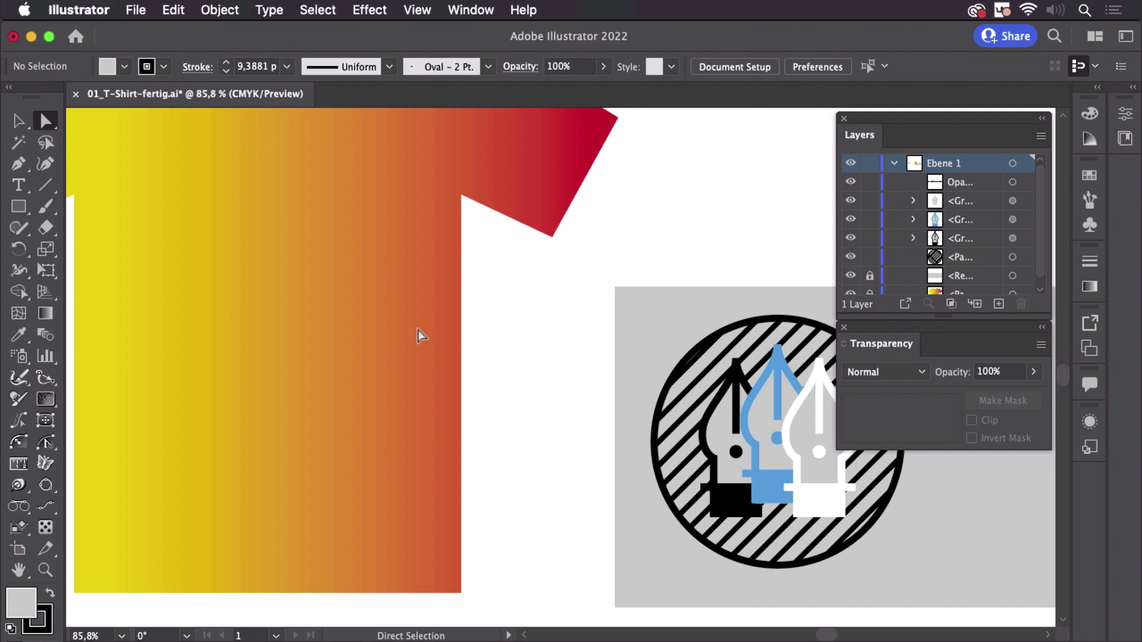
{"action": "scroll", "coordinate": [571, 342], "scroll_direction": "right", "scroll_amount": 5}
{"action": "scroll", "coordinate": [339, 323], "scroll_direction": "down", "scroll_amount": 1}
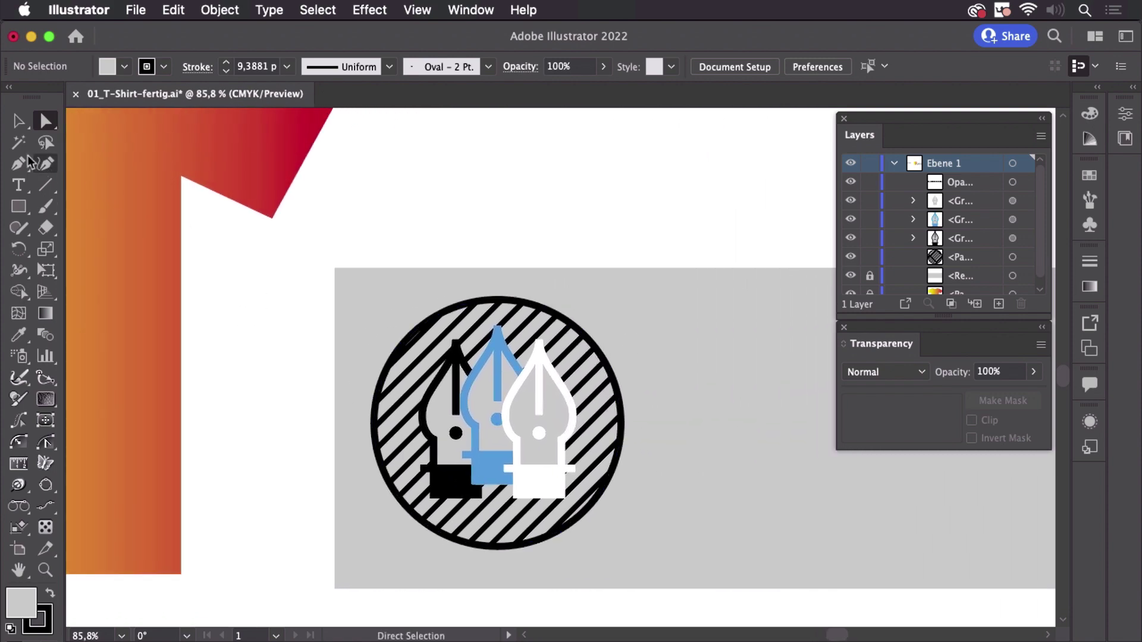
{"action": "left_click", "coordinate": [19, 121]}
{"action": "left_click_drag", "start_coordinate": [313, 284], "coordinate": [690, 554]}
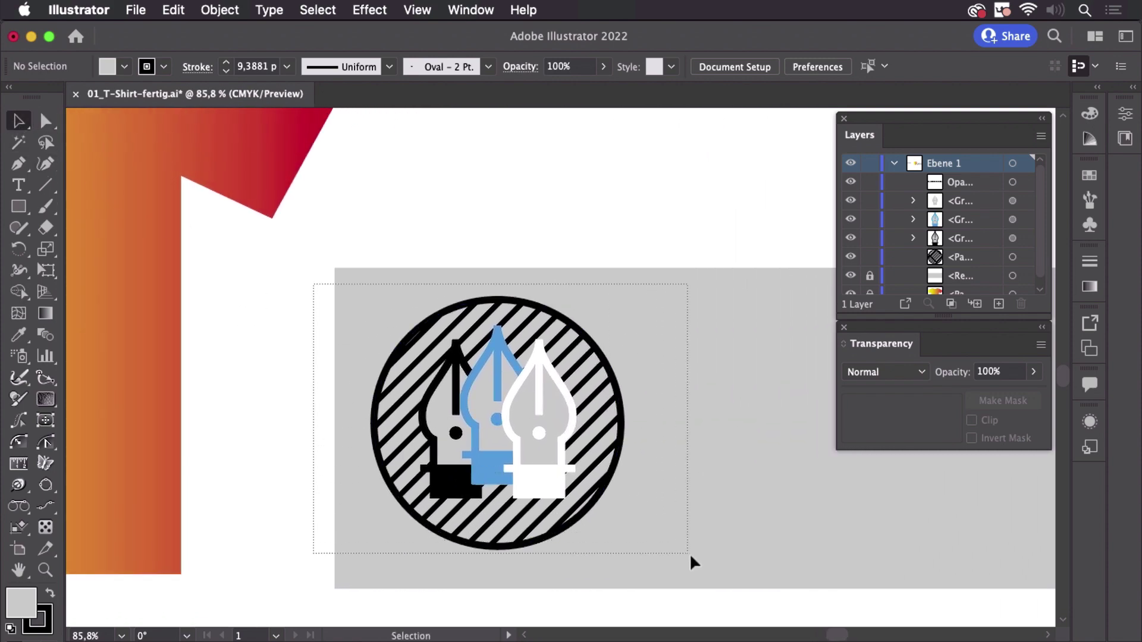
{"action": "left_click_drag", "start_coordinate": [551, 455], "coordinate": [581, 320]}
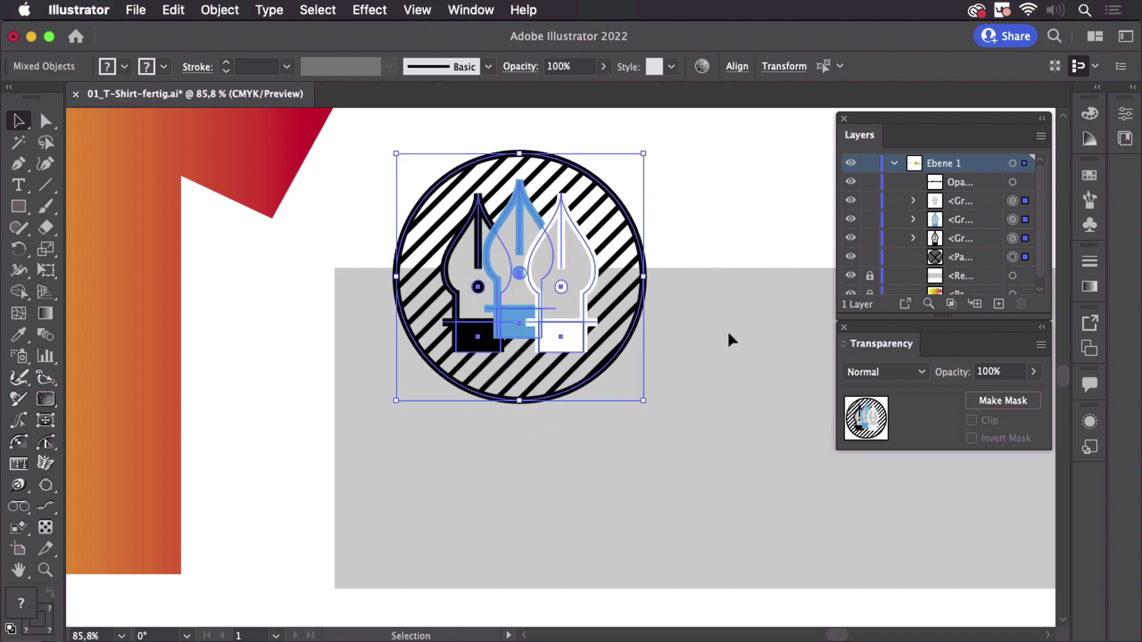
{"action": "key", "text": "ctrl+z"}
{"action": "left_click", "coordinate": [720, 341]}
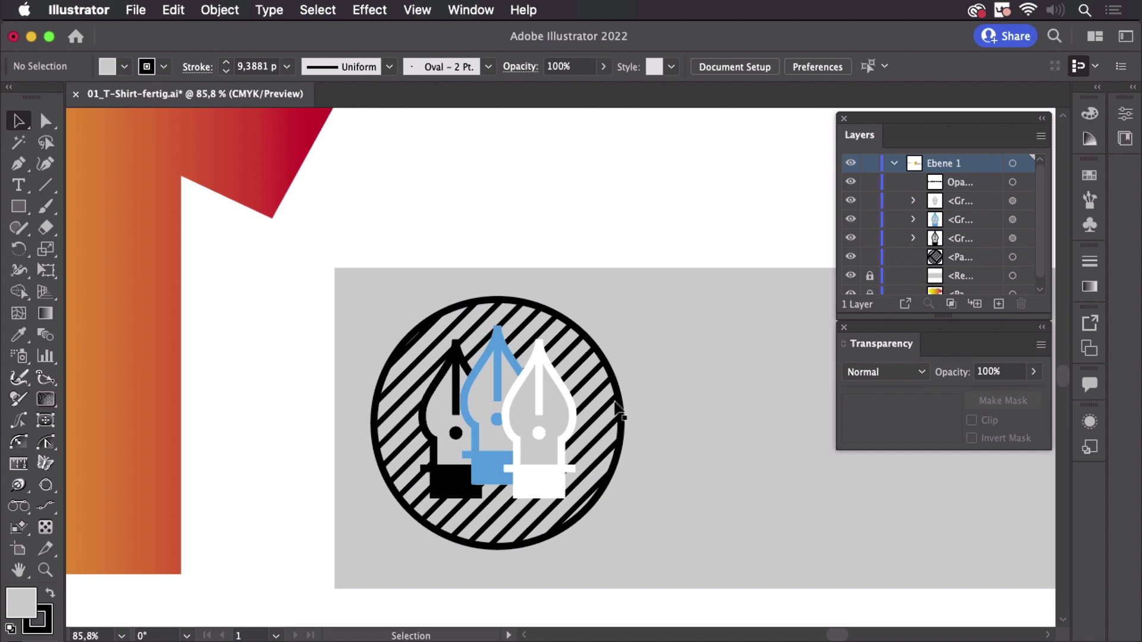
{"action": "left_click", "coordinate": [523, 413]}
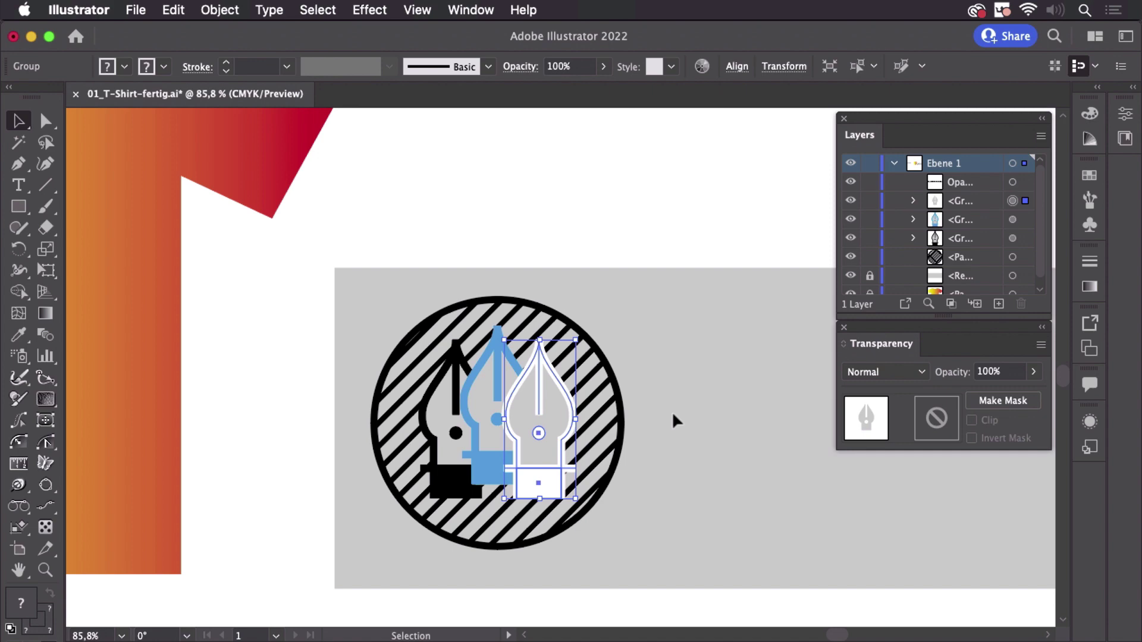
{"action": "left_click", "coordinate": [701, 391]}
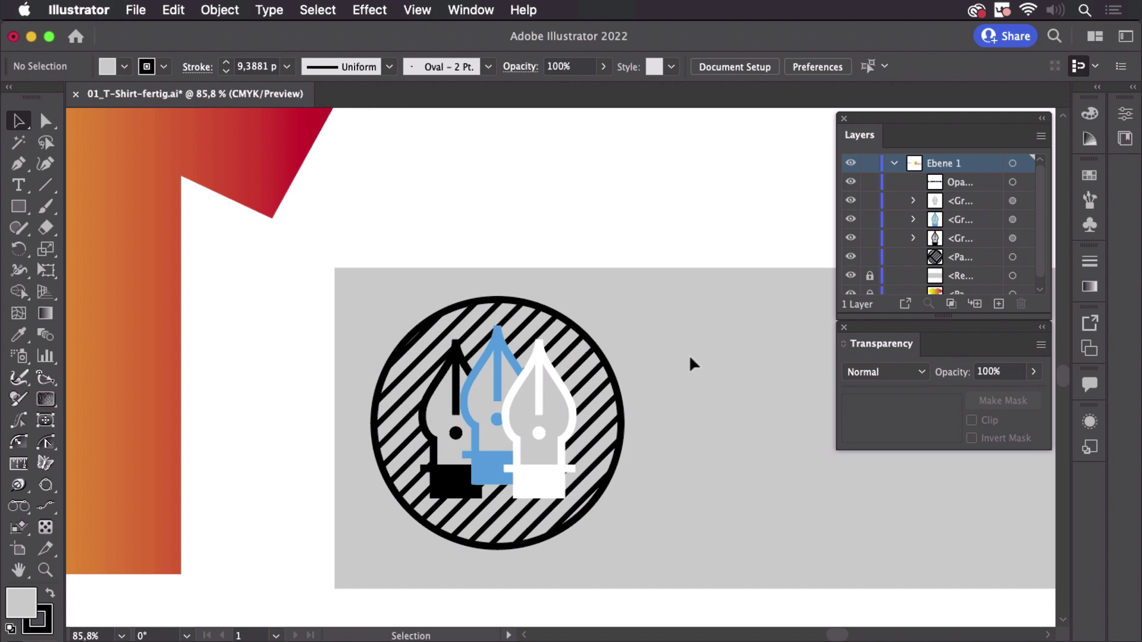
{"action": "left_click", "coordinate": [45, 122]}
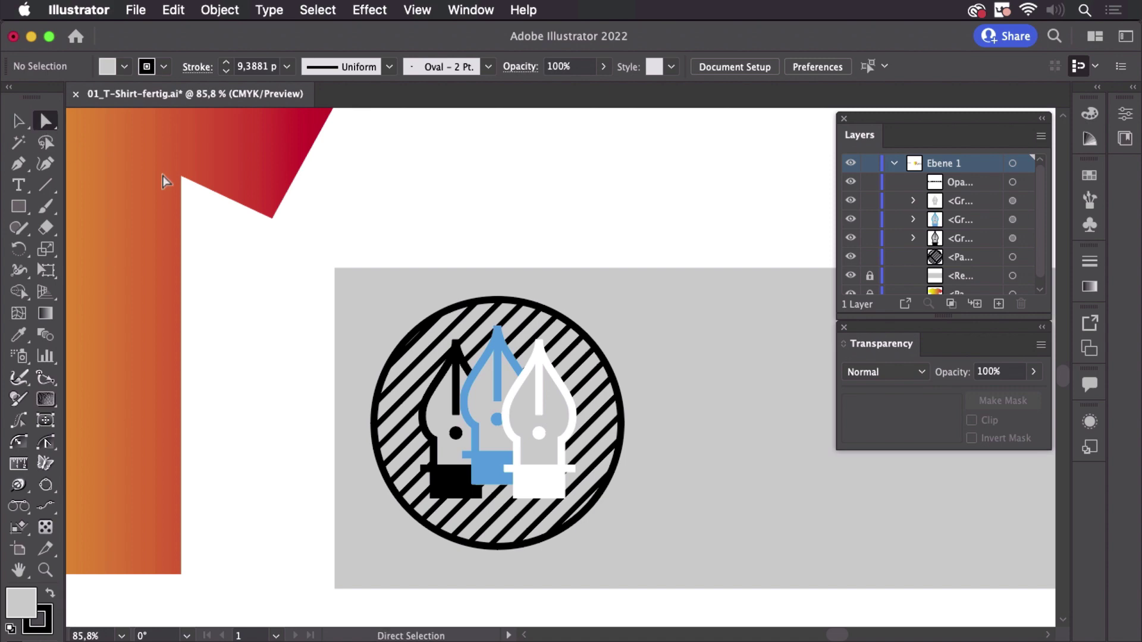
{"action": "left_click", "coordinate": [557, 426]}
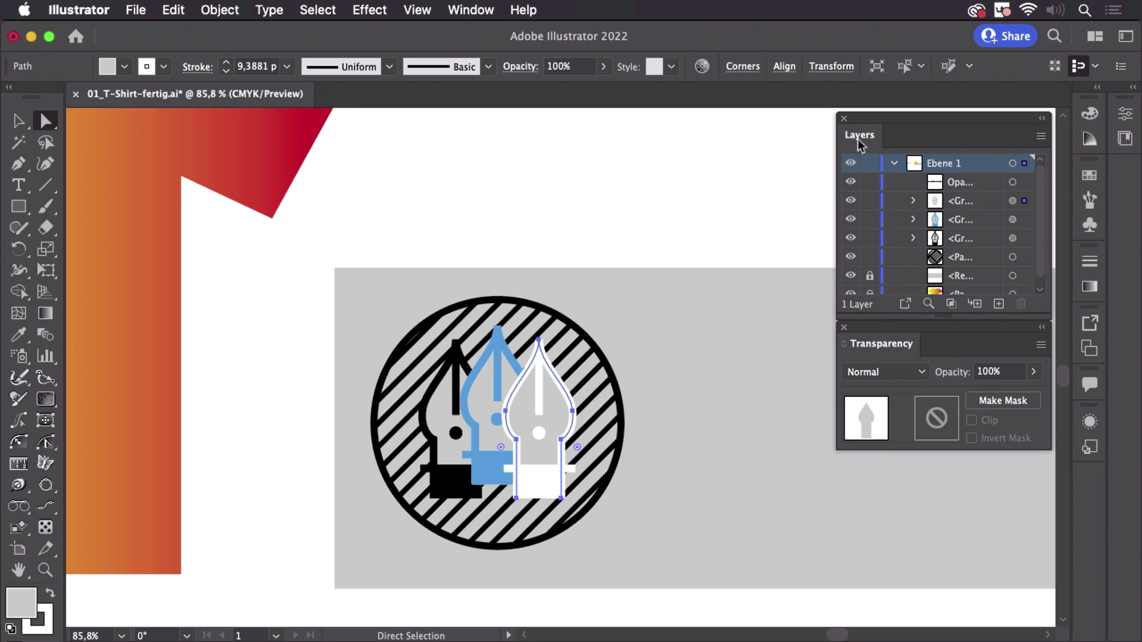
{"action": "left_click_drag", "start_coordinate": [879, 143], "coordinate": [684, 149]}
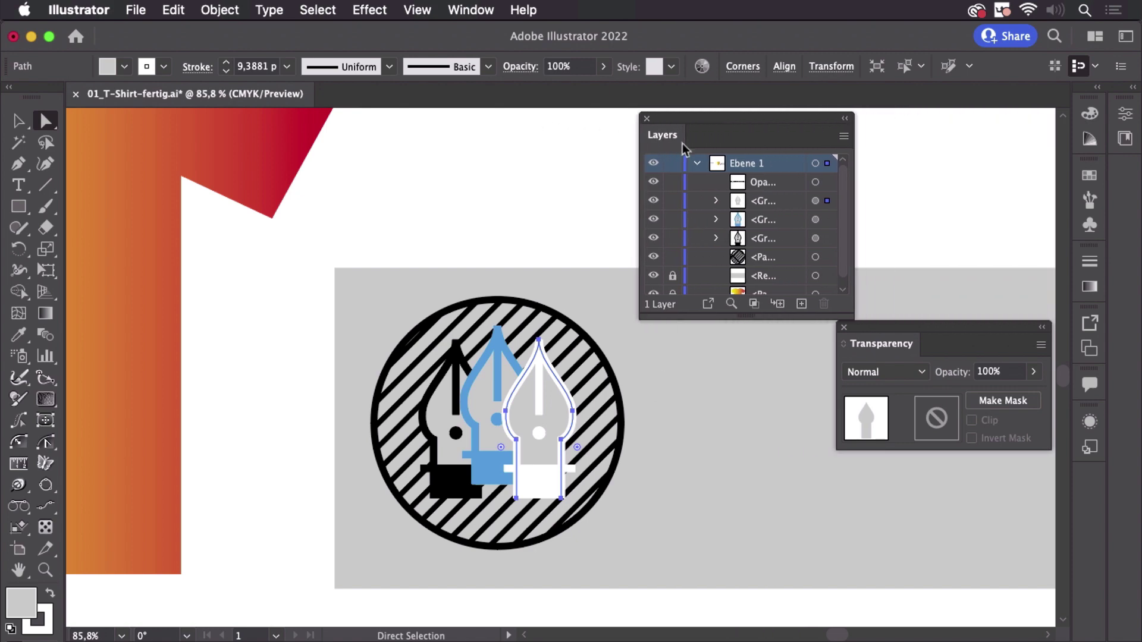
{"action": "left_click", "coordinate": [716, 201]}
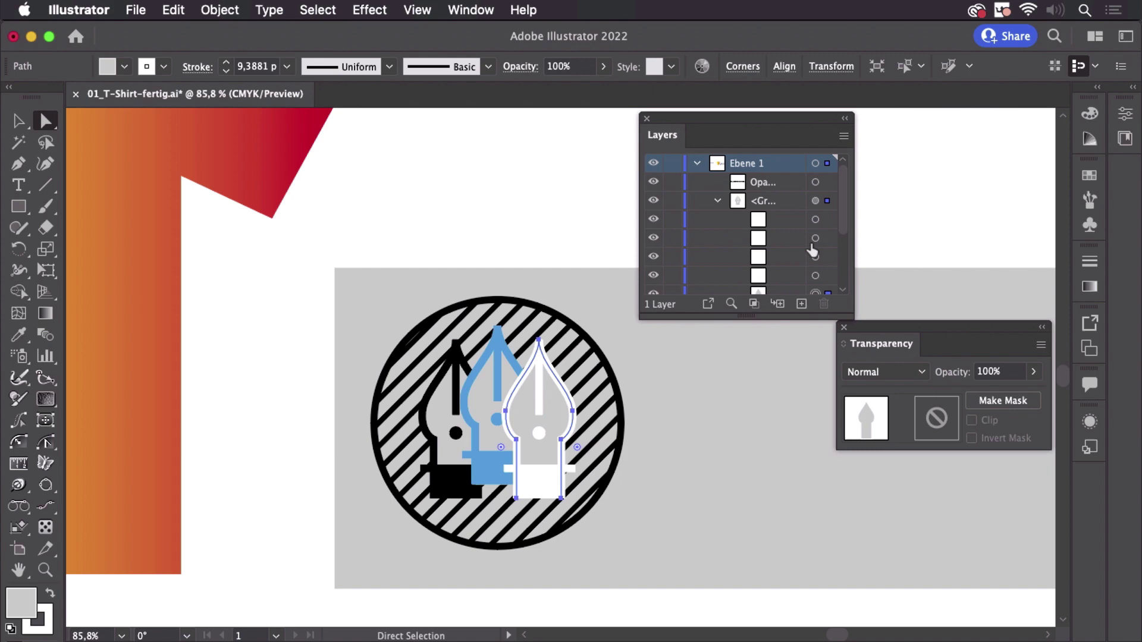
{"action": "mouse_move", "coordinate": [848, 230]}
{"action": "left_mouse_down"}
{"action": "mouse_move", "coordinate": [847, 271]}
{"action": "mouse_move", "coordinate": [843, 205]}
{"action": "left_mouse_up"}
{"action": "left_click", "coordinate": [718, 201]}
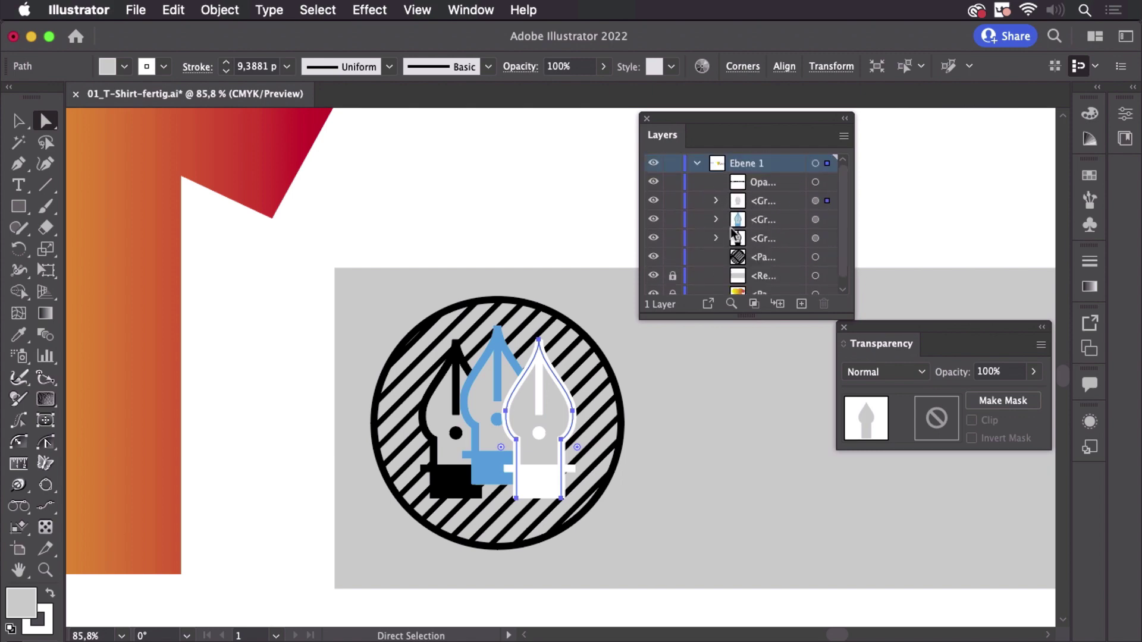
{"action": "left_click", "coordinate": [718, 220]}
{"action": "scroll", "coordinate": [844, 244], "scroll_direction": "down", "scroll_amount": 3}
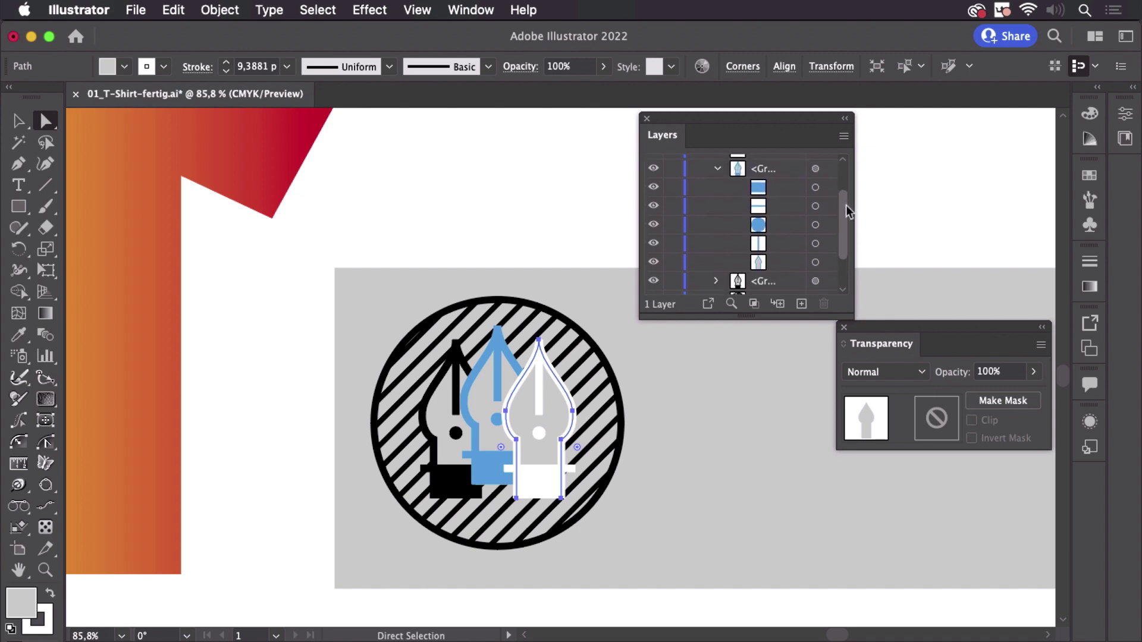
{"action": "scroll", "coordinate": [846, 205], "scroll_direction": "up", "scroll_amount": 3}
{"action": "left_click", "coordinate": [717, 220]}
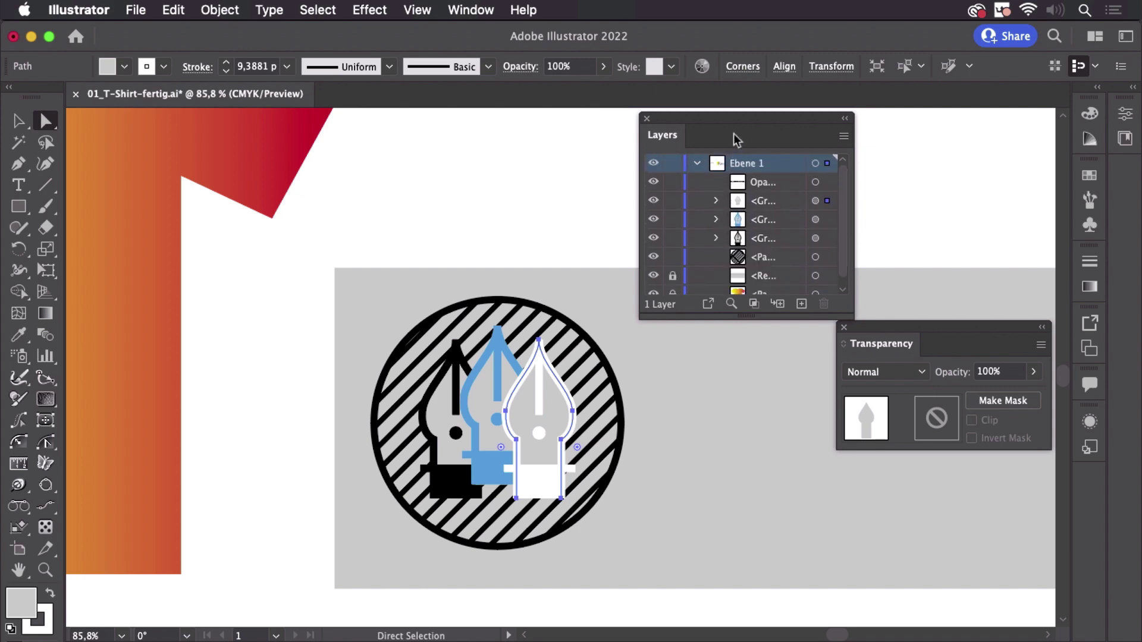
{"action": "left_click_drag", "start_coordinate": [753, 134], "coordinate": [902, 131]}
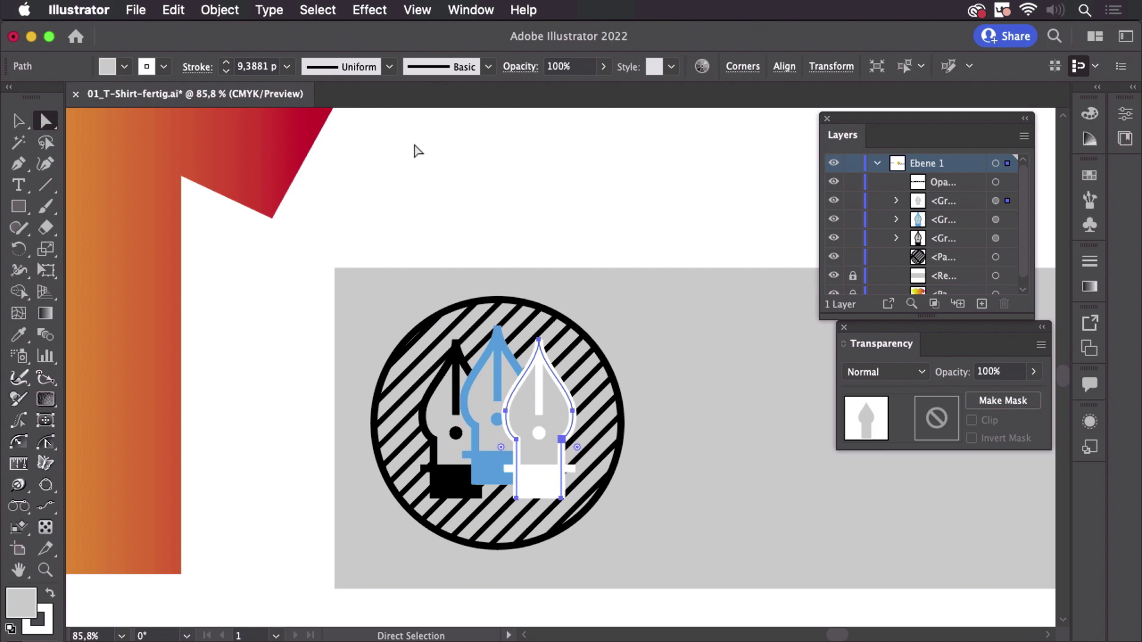
Select every path sharing the nibs' grey fill and show the Appearance panel
{"action": "left_click", "coordinate": [327, 15]}
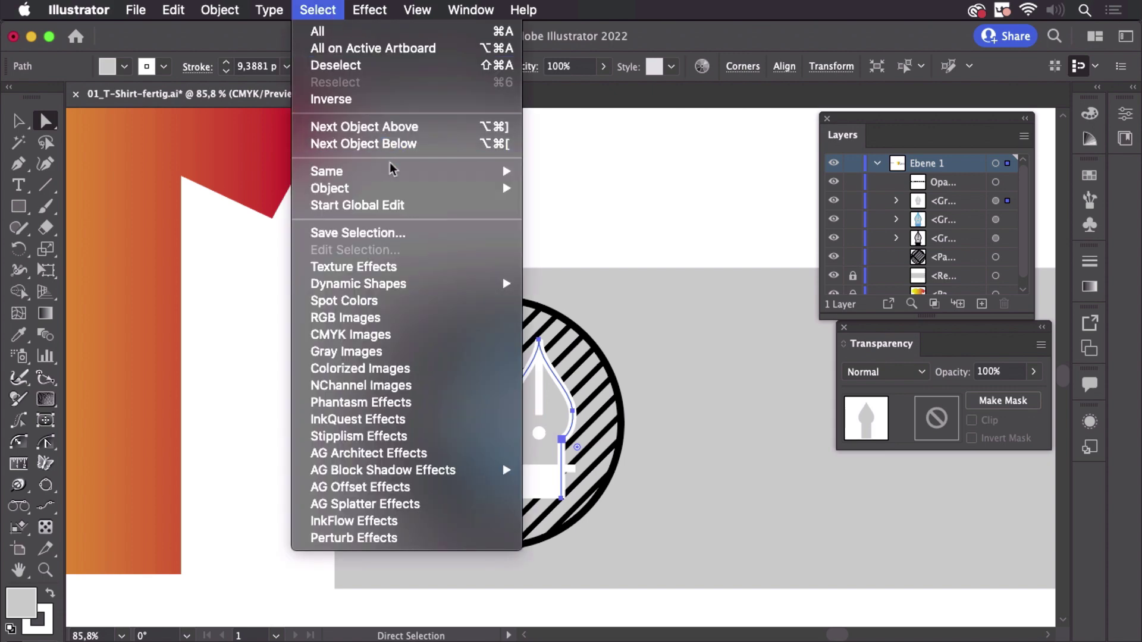
{"action": "mouse_move", "coordinate": [327, 172]}
{"action": "left_click", "coordinate": [627, 256]}
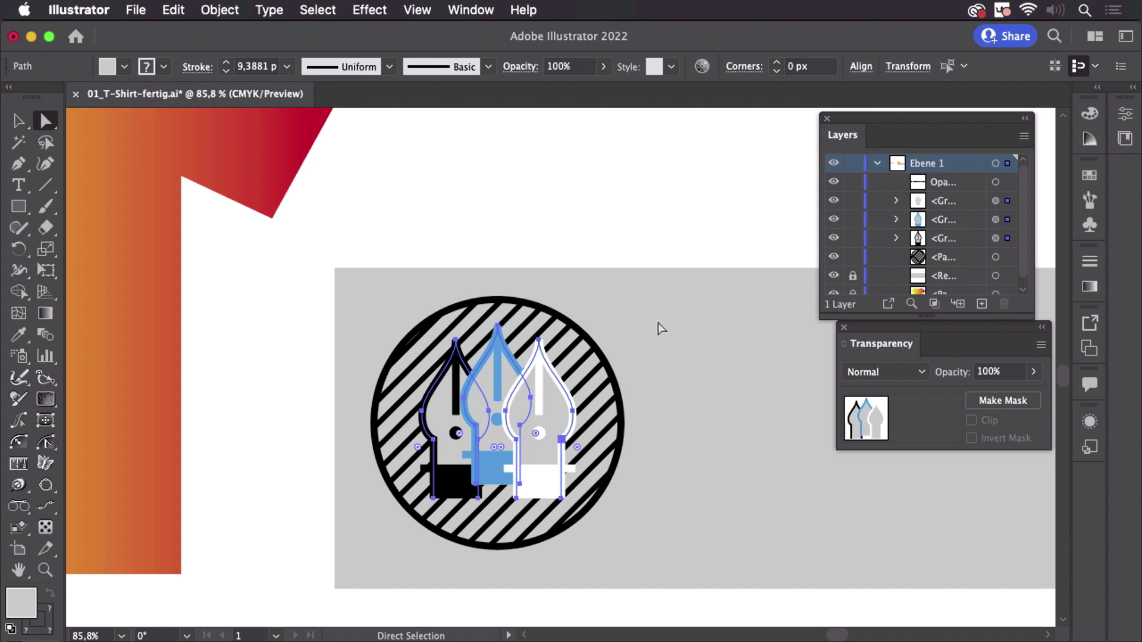
{"action": "left_click", "coordinate": [479, 13]}
{"action": "left_click", "coordinate": [537, 278]}
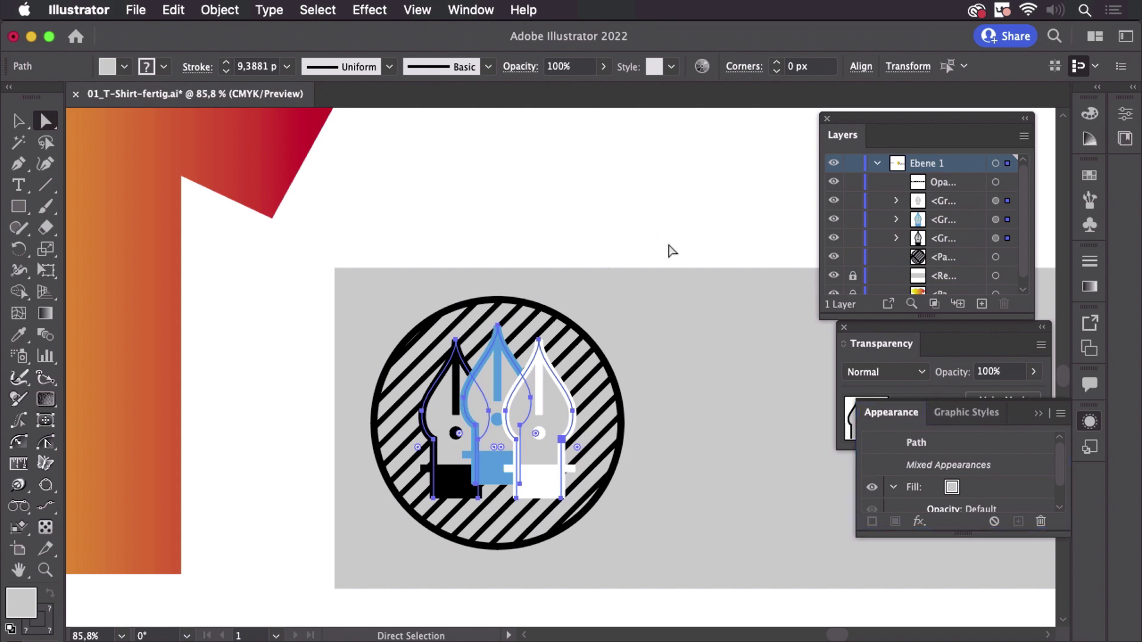
Float the Appearance panel and set the fill opacity to 0%
{"action": "mouse_move", "coordinate": [871, 412]}
{"action": "left_mouse_down"}
{"action": "mouse_move", "coordinate": [702, 347]}
{"action": "mouse_move", "coordinate": [576, 149]}
{"action": "left_mouse_up"}
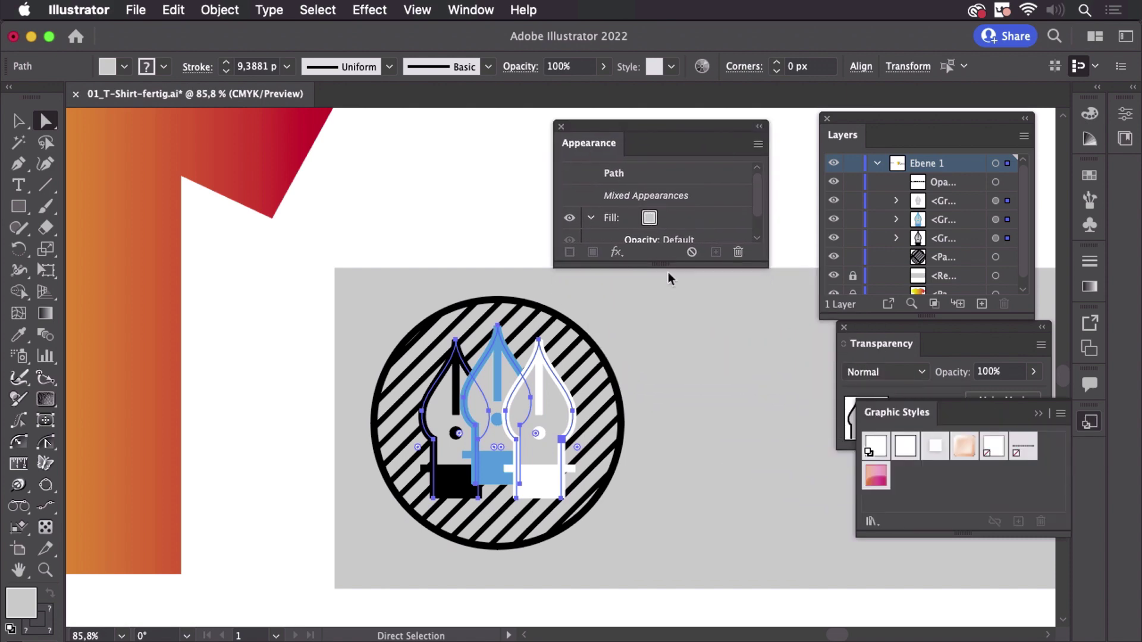
{"action": "left_click_drag", "start_coordinate": [664, 273], "coordinate": [689, 375]}
{"action": "left_click", "coordinate": [642, 240]}
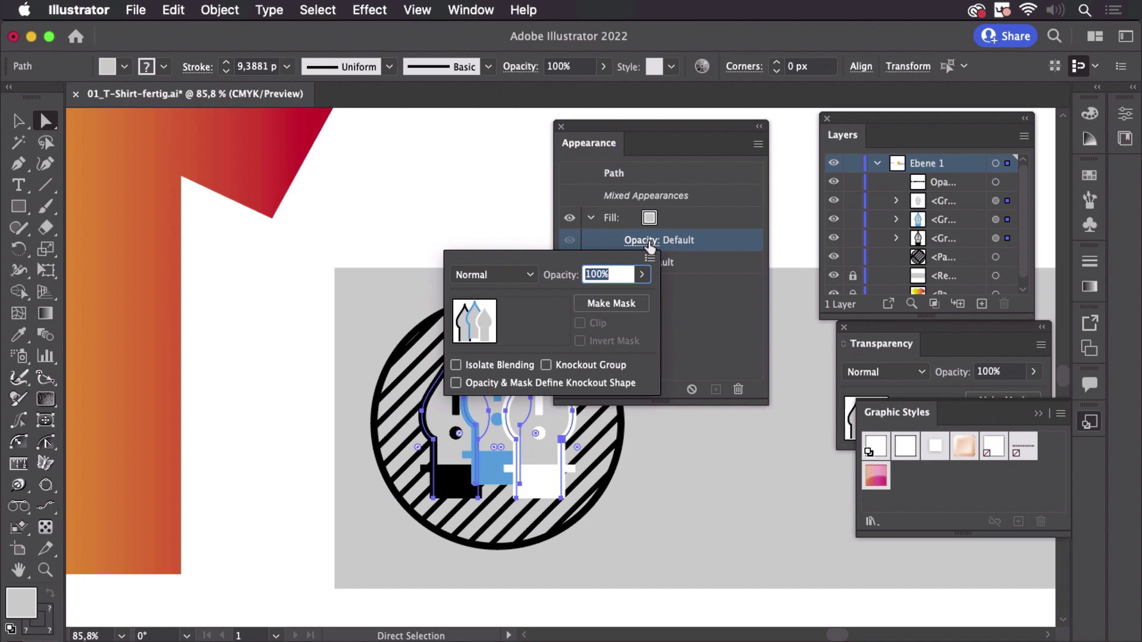
{"action": "type", "text": "0"}
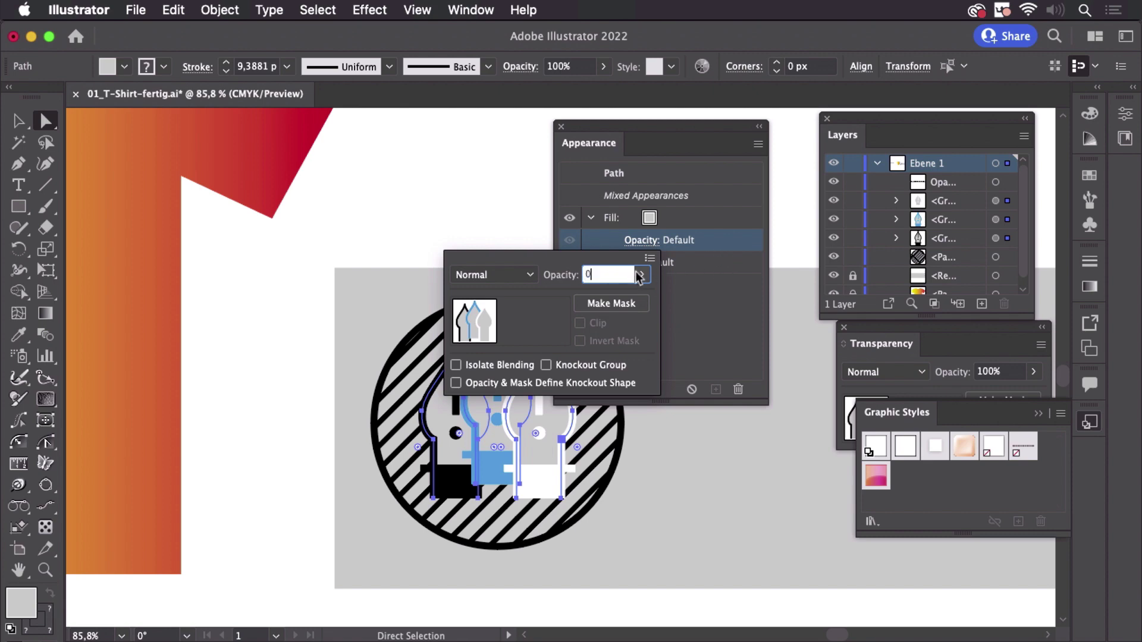
{"action": "key", "text": "Return"}
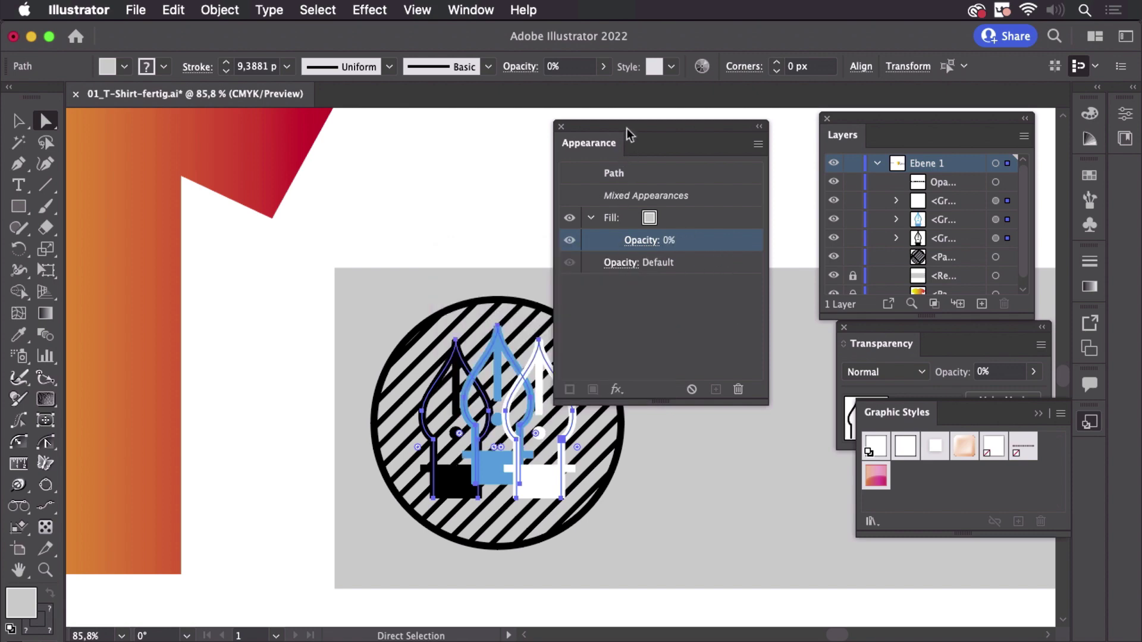
Redock and close the Appearance panel, then deselect the pen artwork
{"action": "left_click_drag", "start_coordinate": [631, 131], "coordinate": [975, 416]}
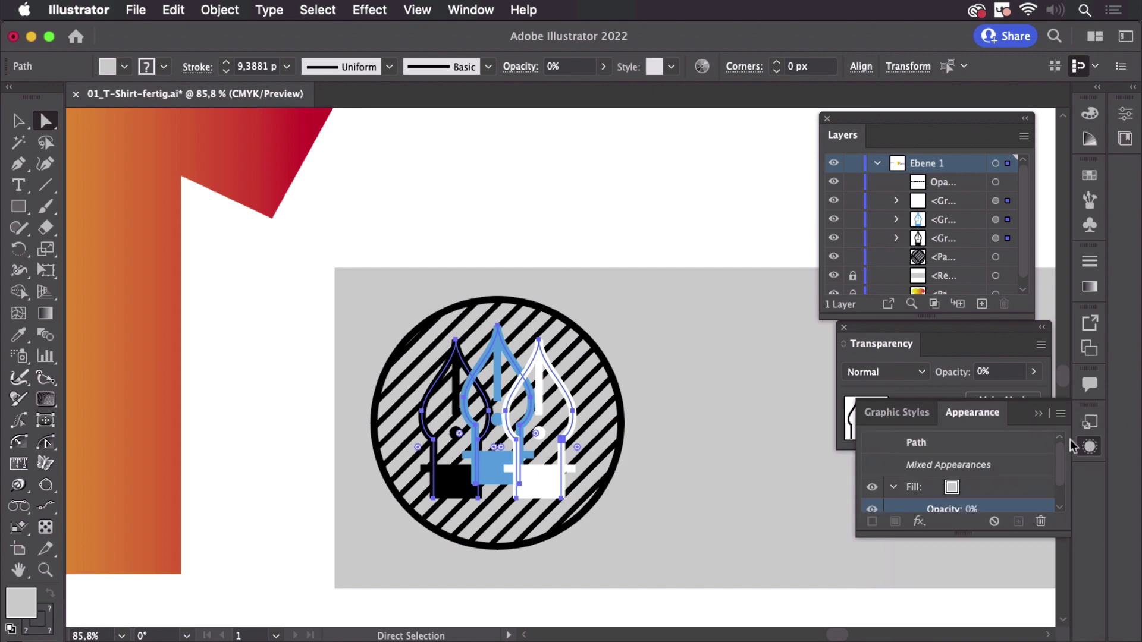
{"action": "left_click", "coordinate": [1095, 450]}
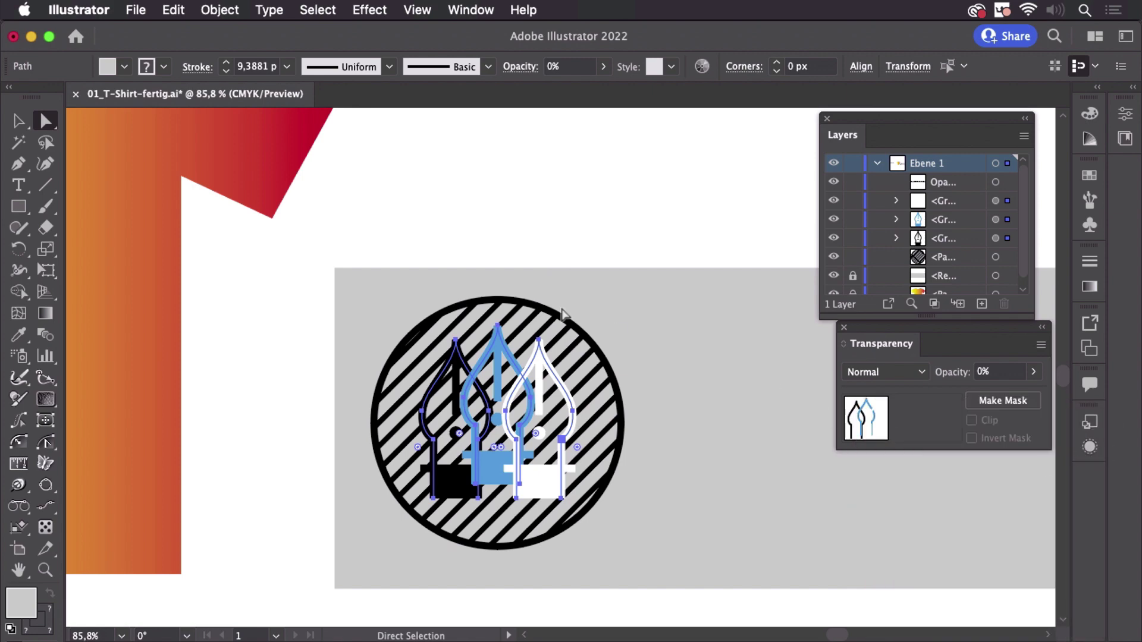
{"action": "left_click", "coordinate": [18, 120]}
{"action": "left_click", "coordinate": [379, 199]}
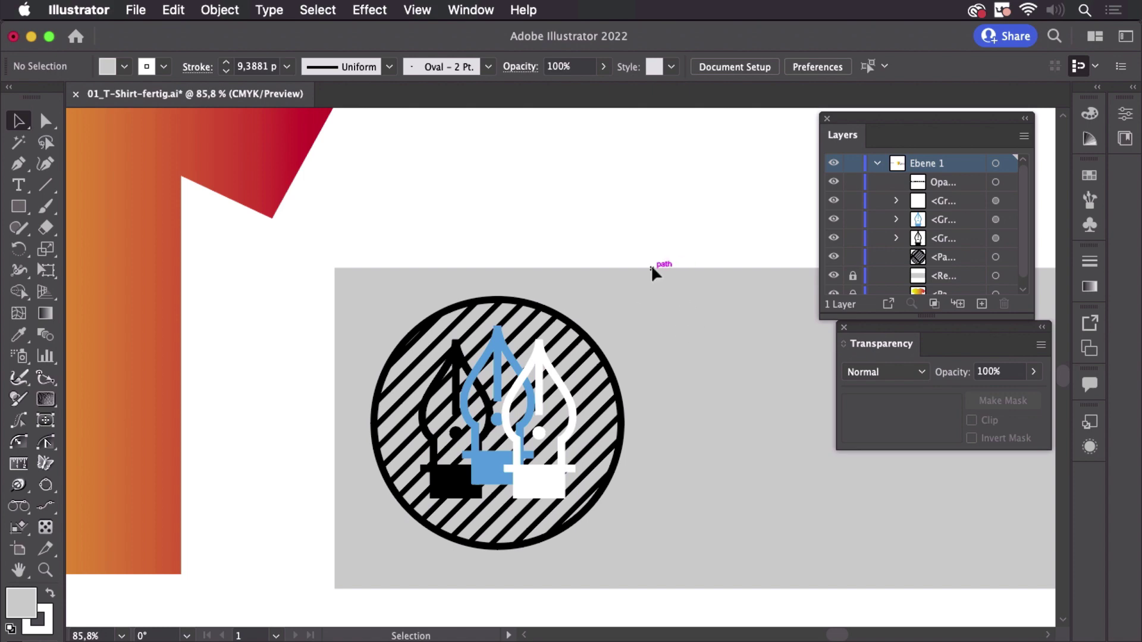
Marquee-select the hatched circle and three nibs and group them with Object > Group
{"action": "left_click_drag", "start_coordinate": [649, 265], "coordinate": [408, 549]}
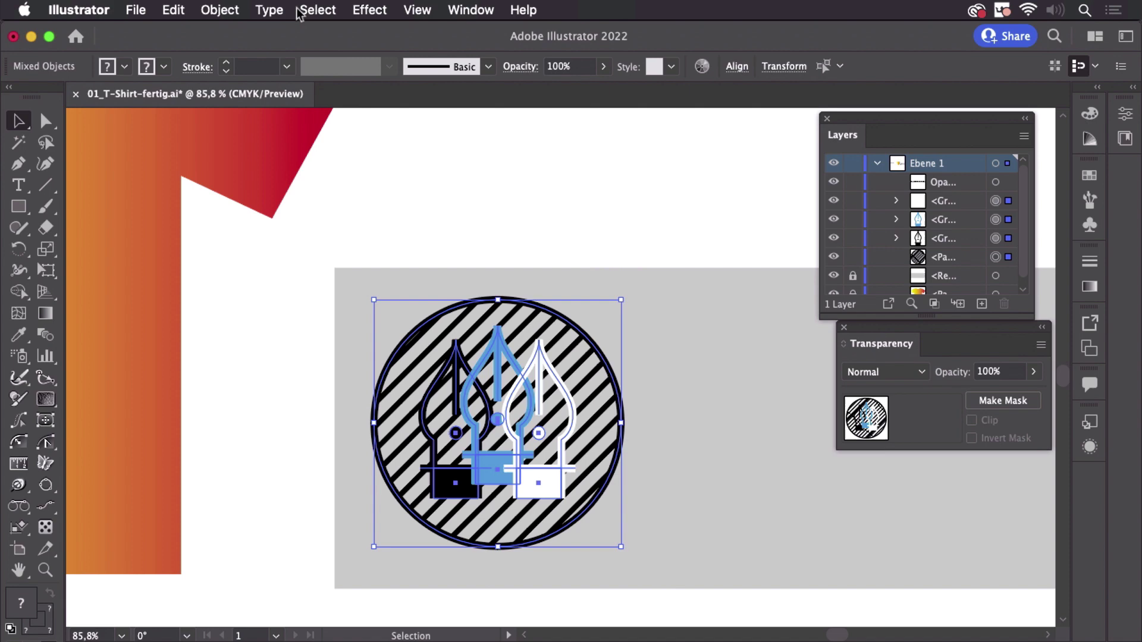
{"action": "left_click", "coordinate": [225, 14]}
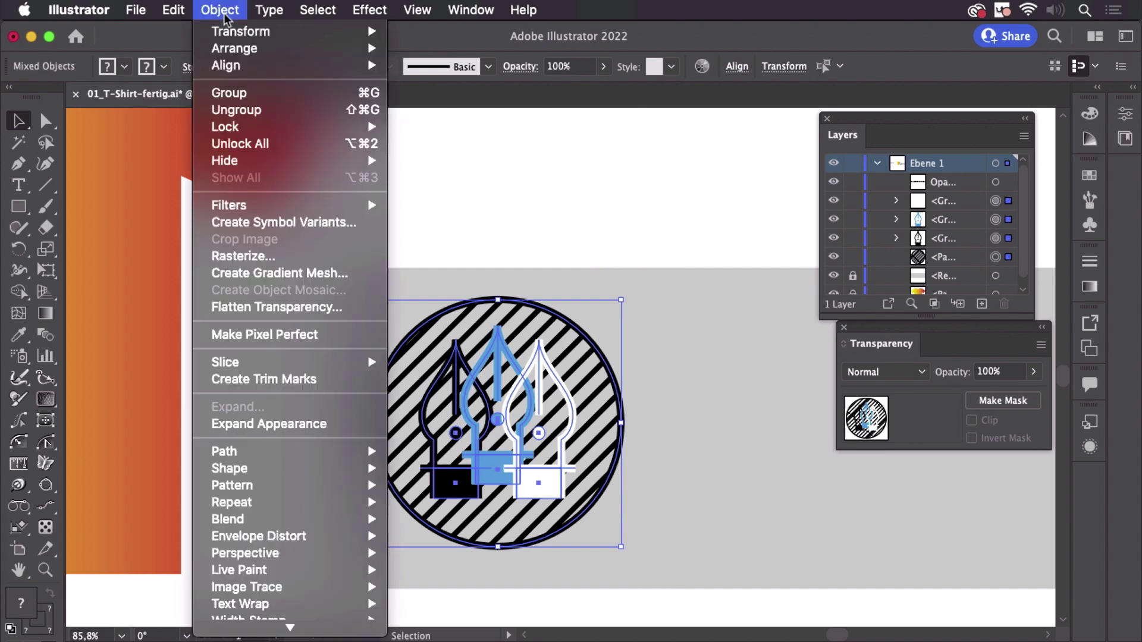
{"action": "left_click", "coordinate": [231, 93]}
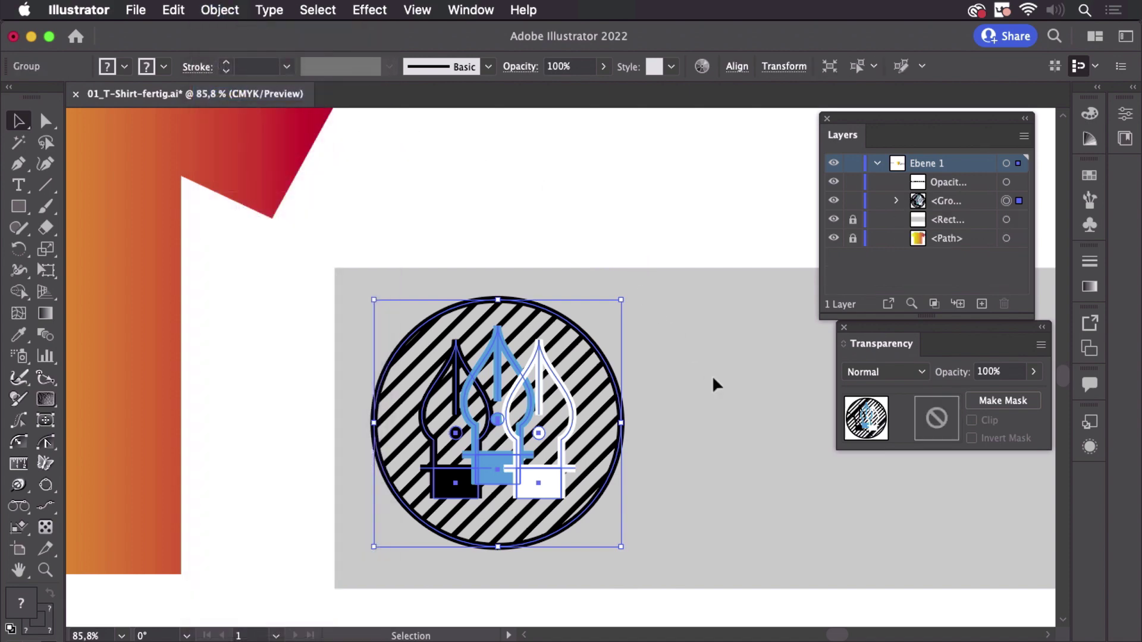
{"action": "left_click_drag", "start_coordinate": [870, 344], "coordinate": [823, 365]}
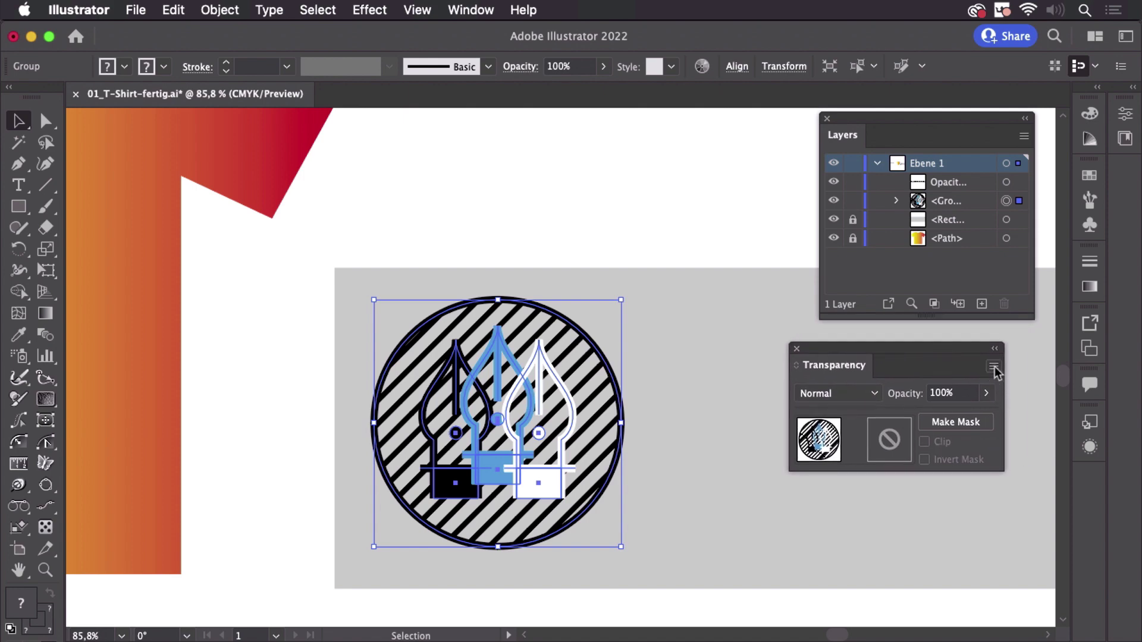
{"action": "left_click", "coordinate": [994, 369]}
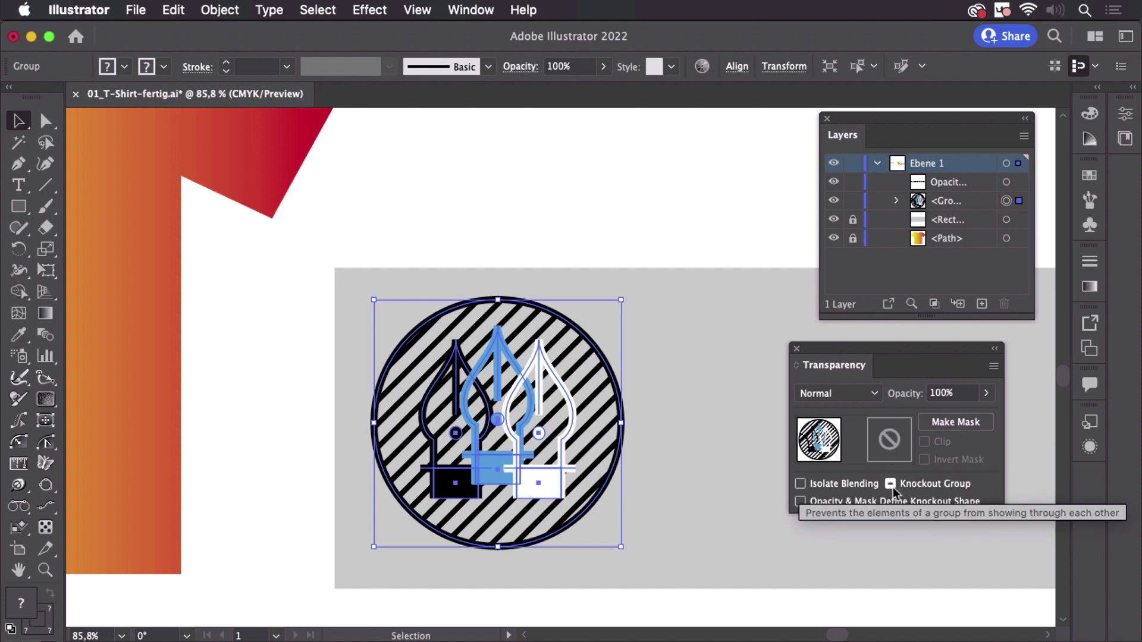
Turn on Knockout Group for the emblem group, then deselect it
{"action": "left_click", "coordinate": [891, 484]}
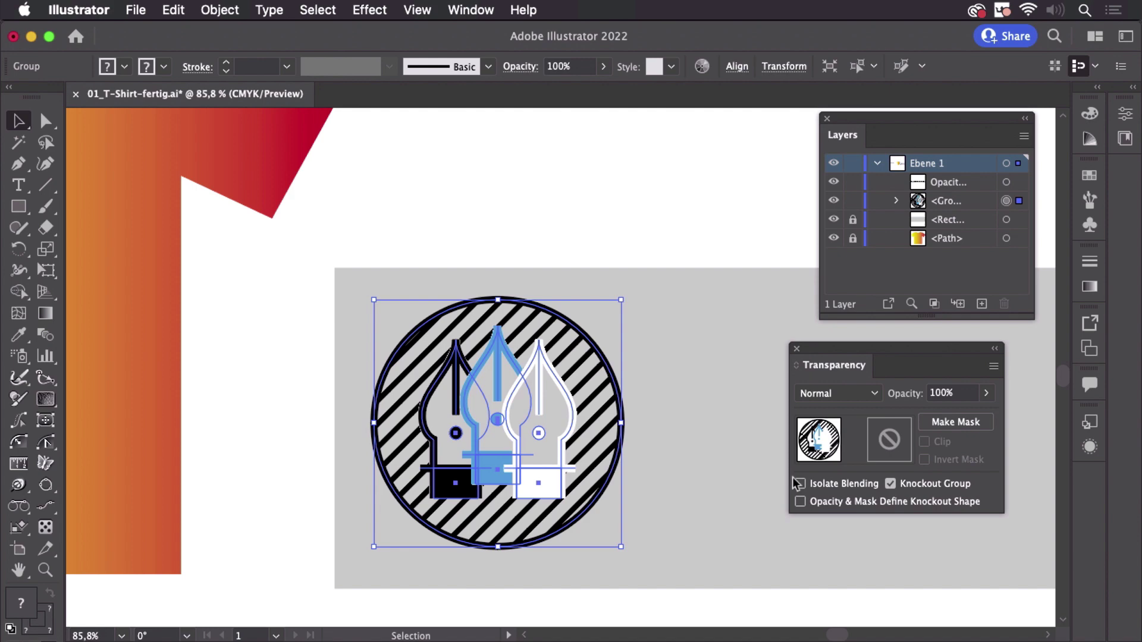
{"action": "left_click", "coordinate": [716, 389]}
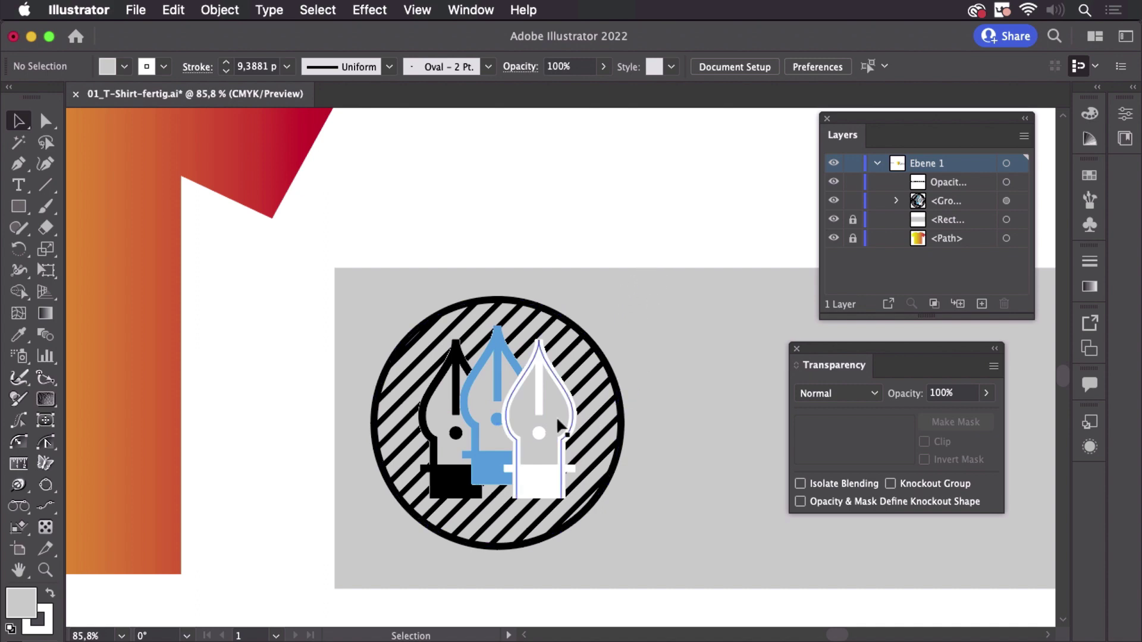
Undo a trial move of the emblem and enable Transform Pattern Tiles in General preferences
{"action": "left_click_drag", "start_coordinate": [560, 429], "coordinate": [548, 288]}
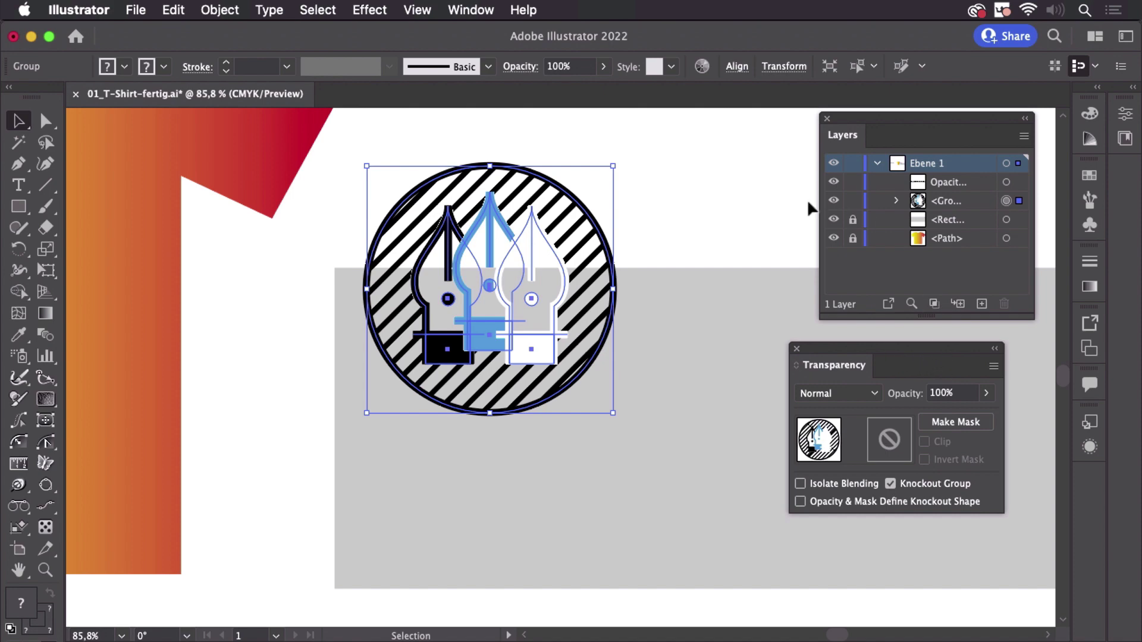
{"action": "key", "text": "a"}
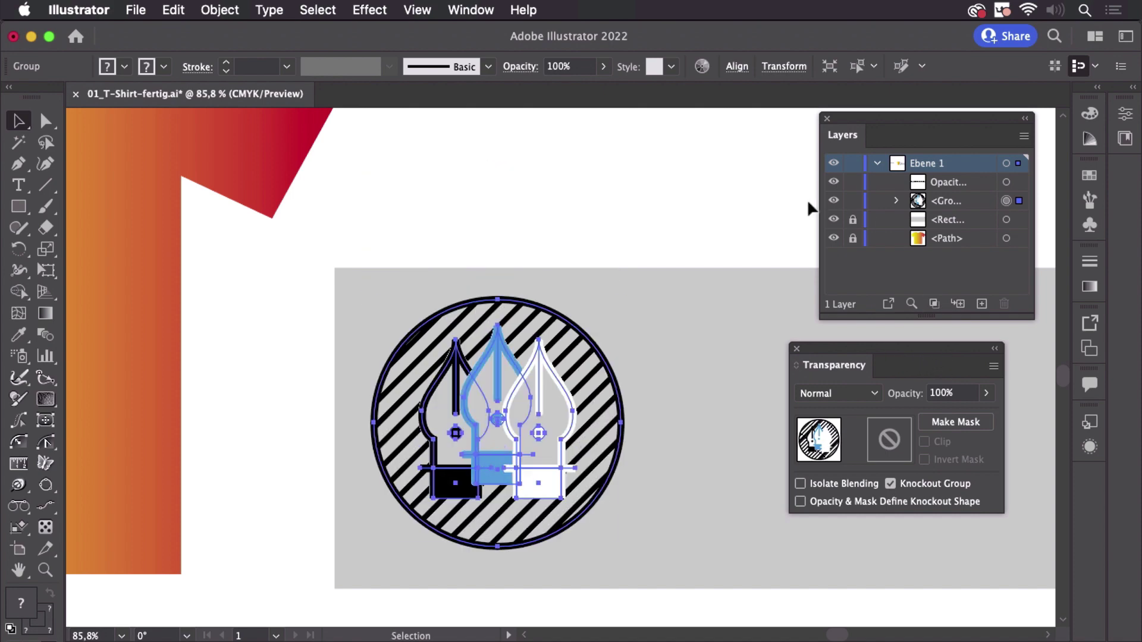
{"action": "left_click", "coordinate": [93, 13]}
{"action": "mouse_move", "coordinate": [93, 76]}
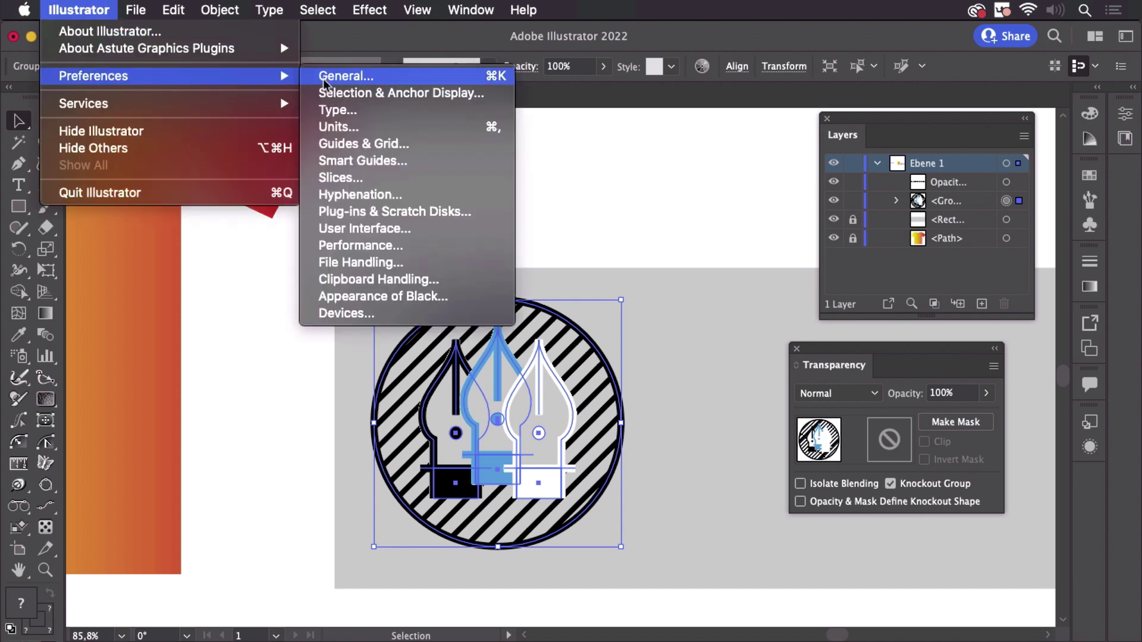
{"action": "left_click", "coordinate": [332, 77]}
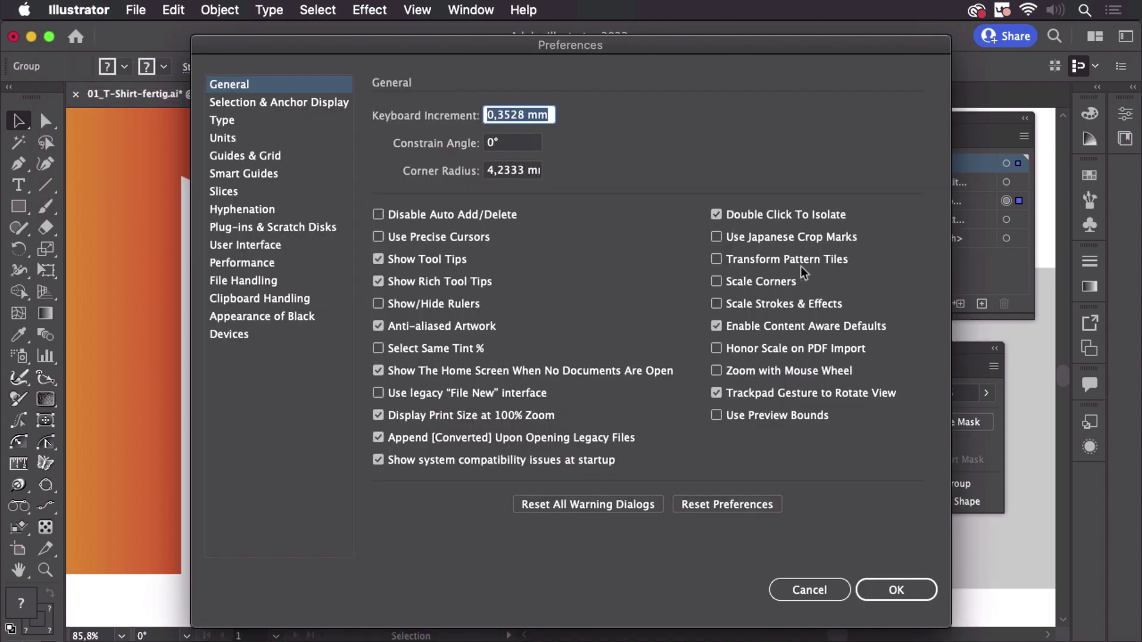
{"action": "left_click", "coordinate": [808, 262]}
{"action": "left_click", "coordinate": [906, 584]}
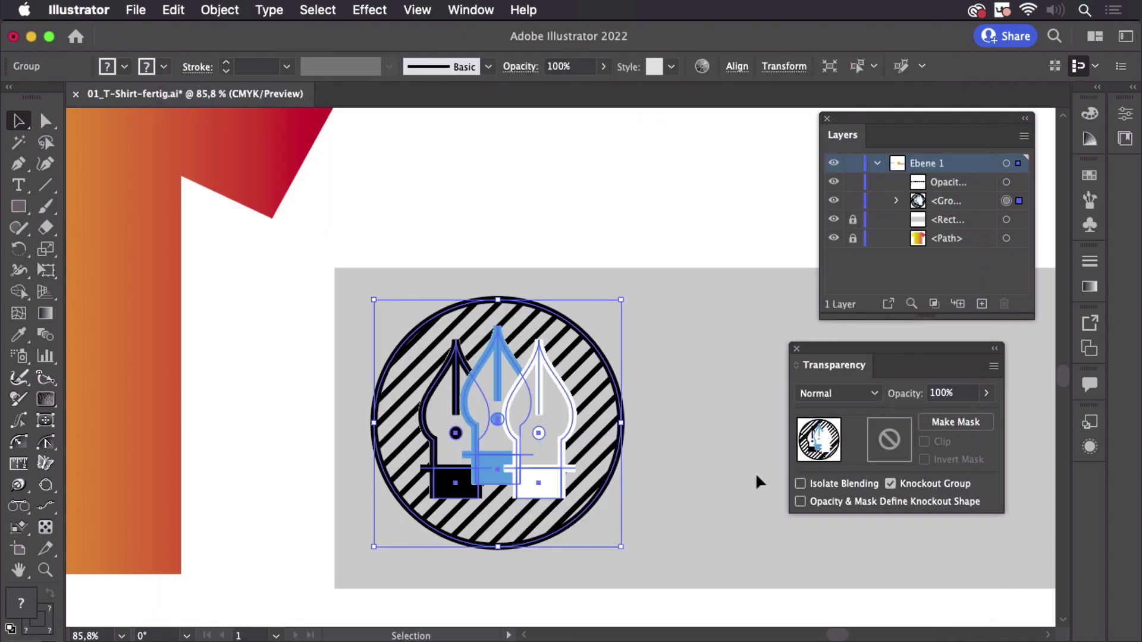
{"action": "mouse_move", "coordinate": [573, 452]}
{"action": "left_mouse_down"}
{"action": "mouse_move", "coordinate": [565, 306]}
{"action": "mouse_move", "coordinate": [608, 425]}
{"action": "left_mouse_up"}
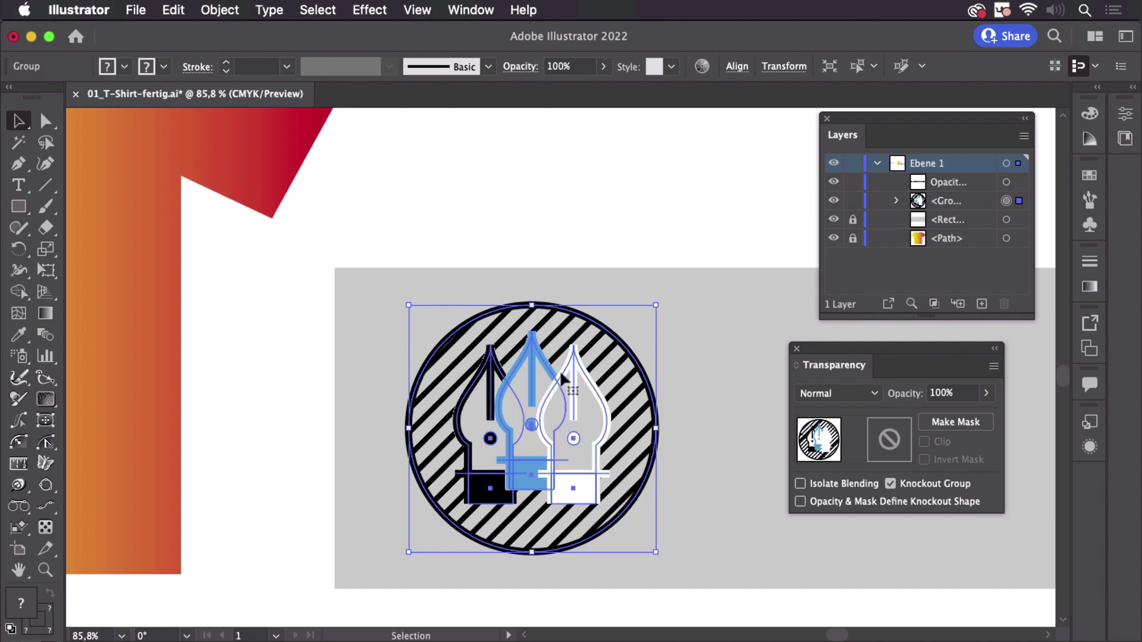
Switch the view to Preview on CPU and deselect the emblem
{"action": "left_click", "coordinate": [436, 11]}
{"action": "left_click", "coordinate": [446, 48]}
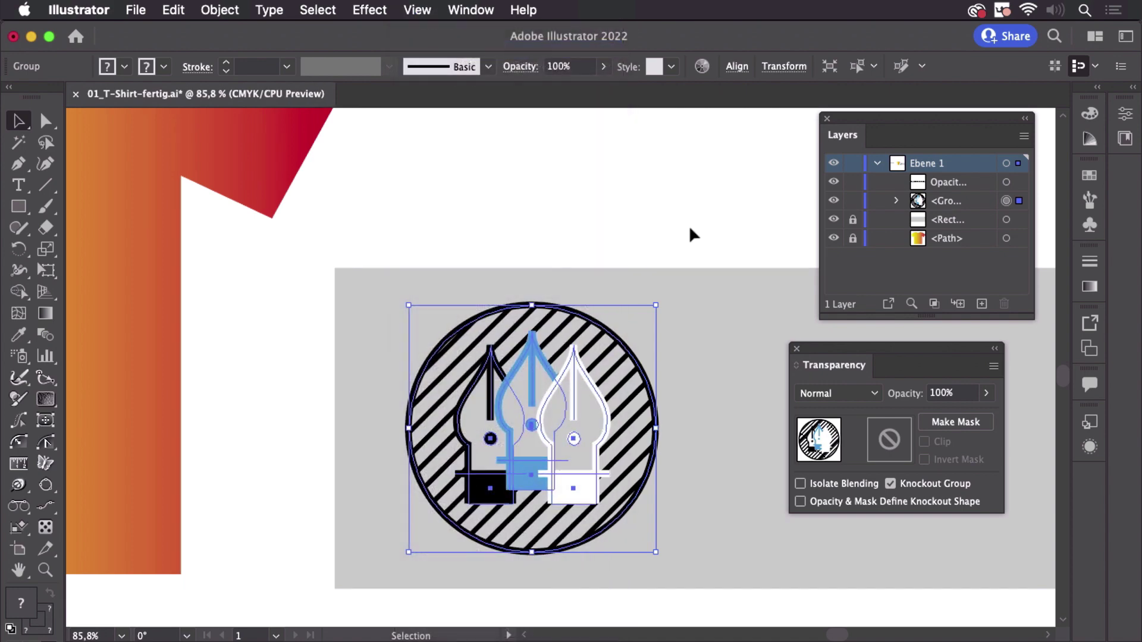
{"action": "left_click", "coordinate": [689, 241]}
{"action": "scroll", "coordinate": [761, 534], "scroll_direction": "left", "scroll_amount": 5}
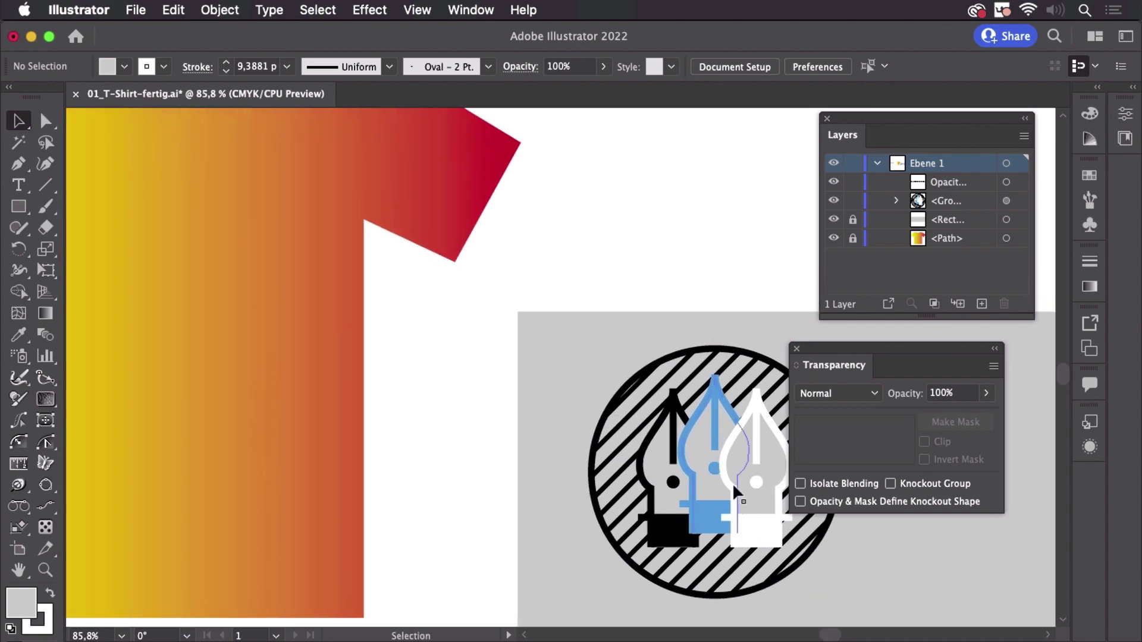
Move the emblem onto the centre of the gradient T-shirt front
{"action": "left_click_drag", "start_coordinate": [762, 534], "coordinate": [258, 386]}
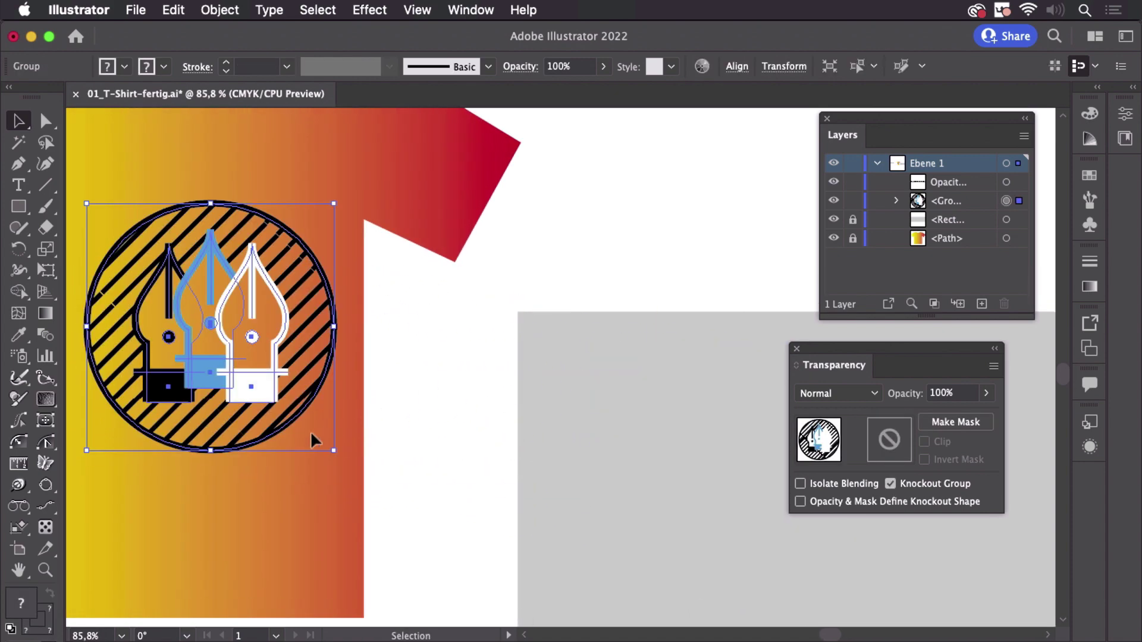
{"action": "left_click_drag", "start_coordinate": [411, 474], "coordinate": [680, 527]}
{"action": "mouse_move", "coordinate": [531, 443]}
{"action": "left_mouse_down"}
{"action": "mouse_move", "coordinate": [427, 379]}
{"action": "mouse_move", "coordinate": [520, 419]}
{"action": "mouse_move", "coordinate": [511, 452]}
{"action": "left_mouse_up"}
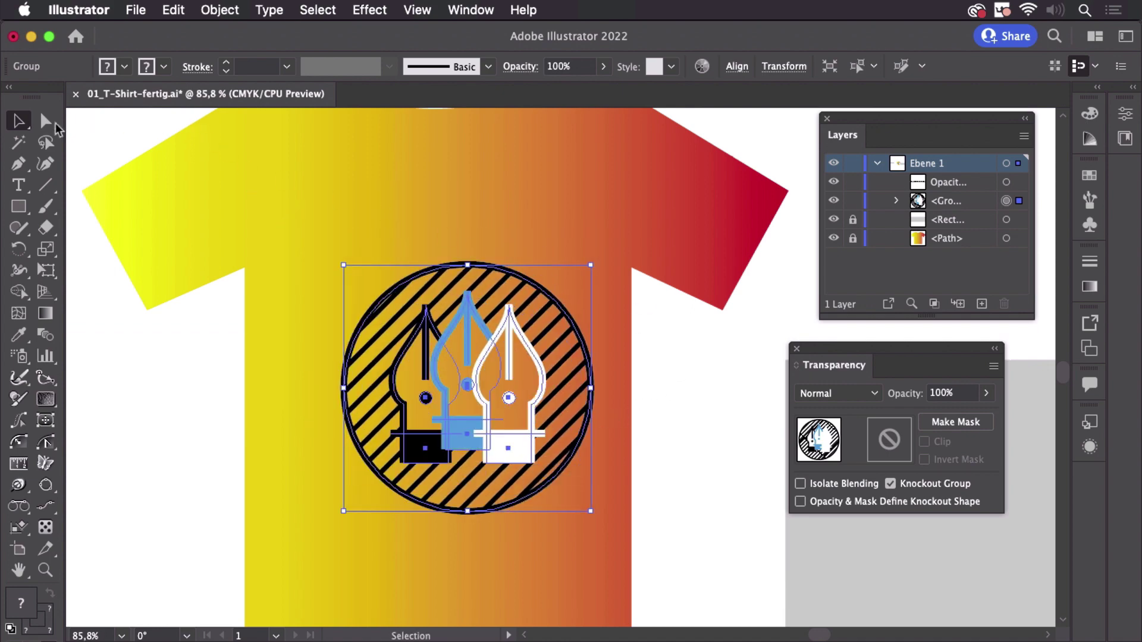
Test-reshape the white nib's curve with Direct Selection, undo it, and deselect
{"action": "left_click", "coordinate": [47, 121]}
{"action": "left_click", "coordinate": [650, 418]}
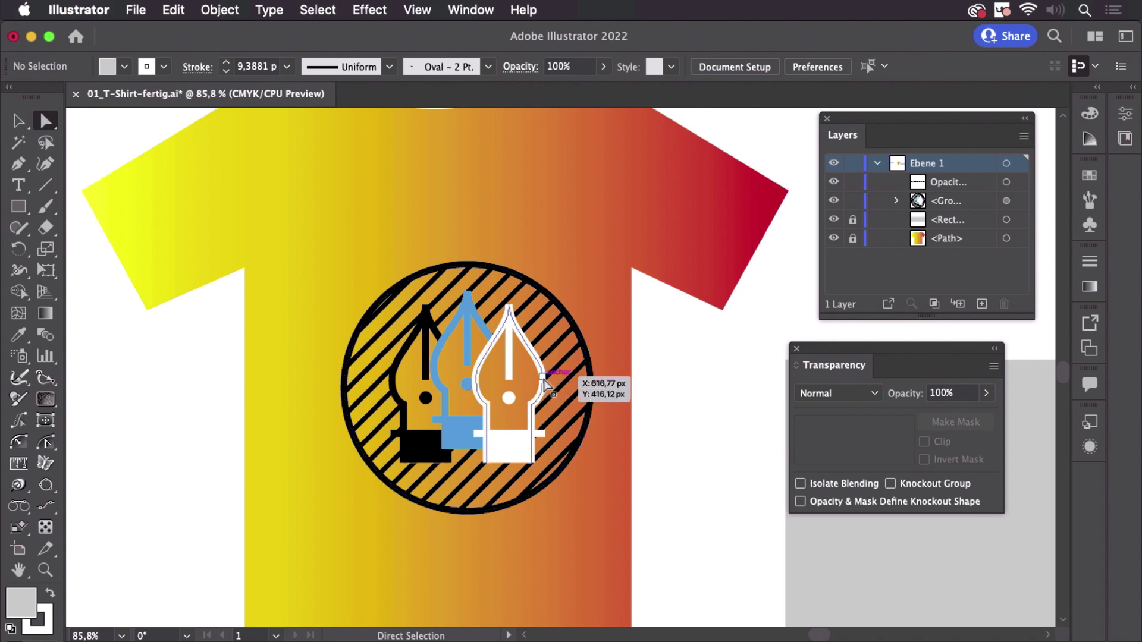
{"action": "left_click_drag", "start_coordinate": [543, 380], "coordinate": [572, 371]}
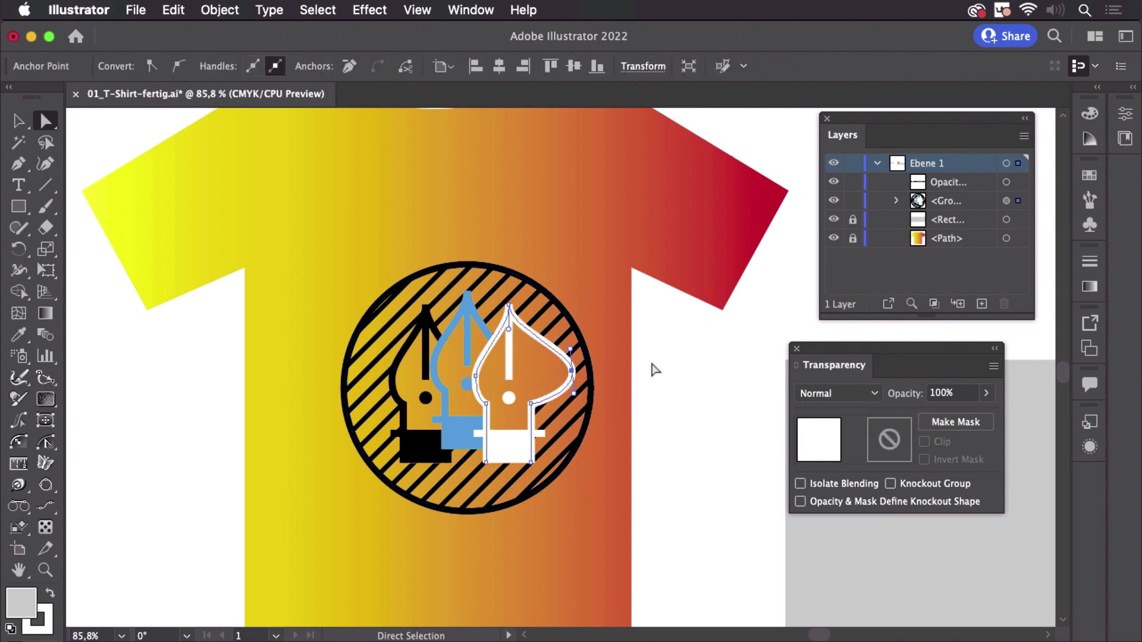
{"action": "key", "text": "cmd+z"}
{"action": "left_click", "coordinate": [653, 370]}
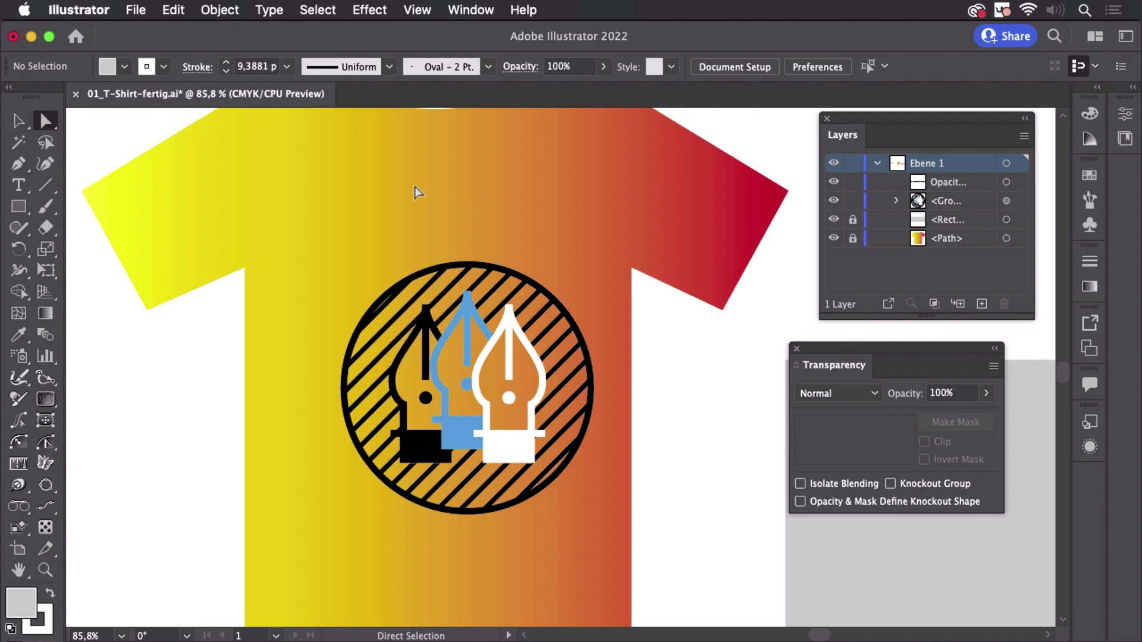
{"action": "left_click_drag", "start_coordinate": [844, 355], "coordinate": [710, 334]}
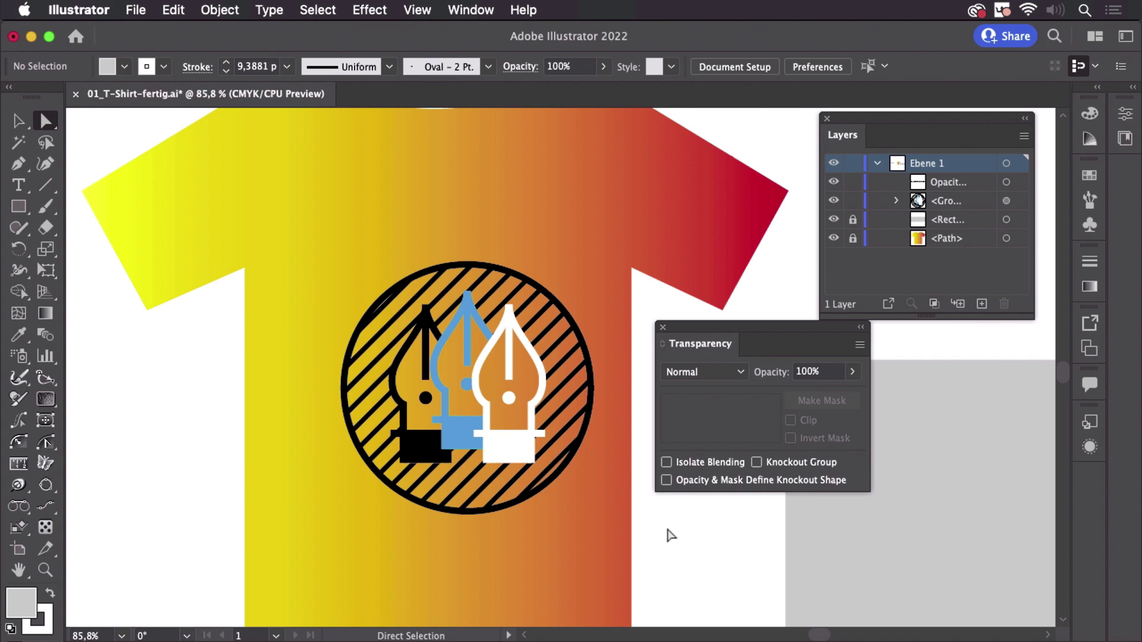
Select the pen icon group to confirm its knockout setting, then deselect it
{"action": "left_click", "coordinate": [19, 121]}
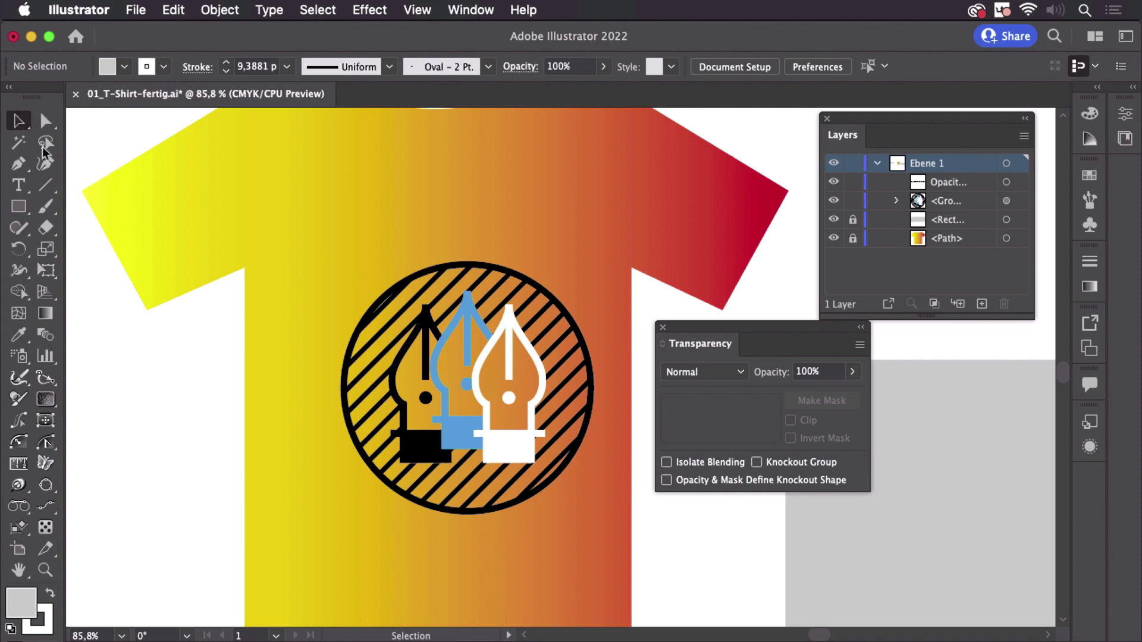
{"action": "left_click", "coordinate": [503, 446]}
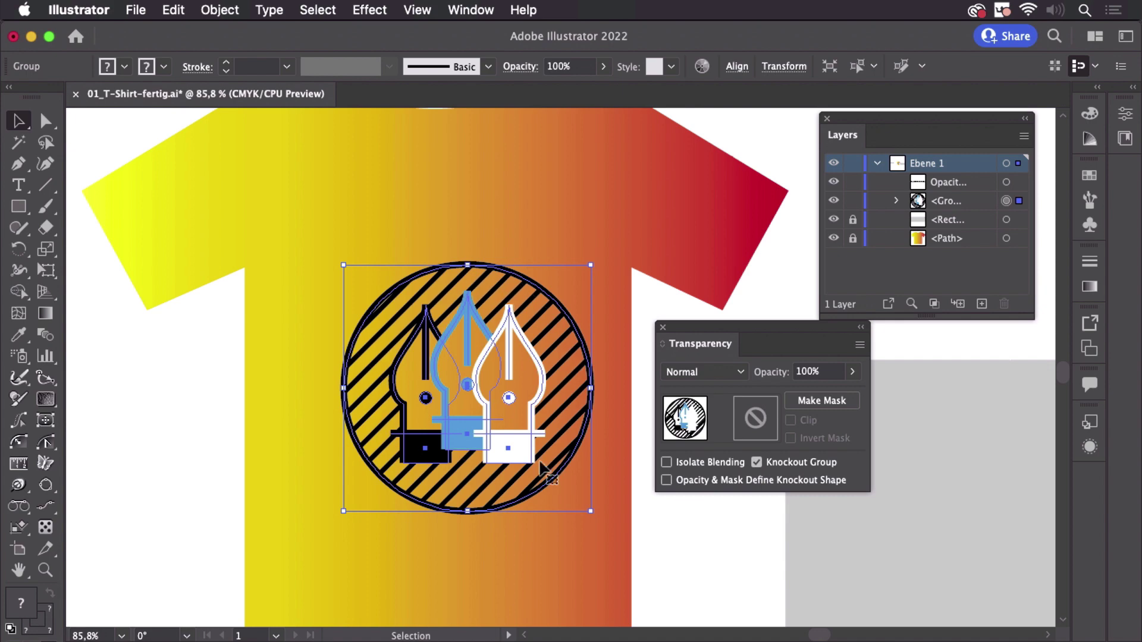
{"action": "left_click", "coordinate": [696, 530]}
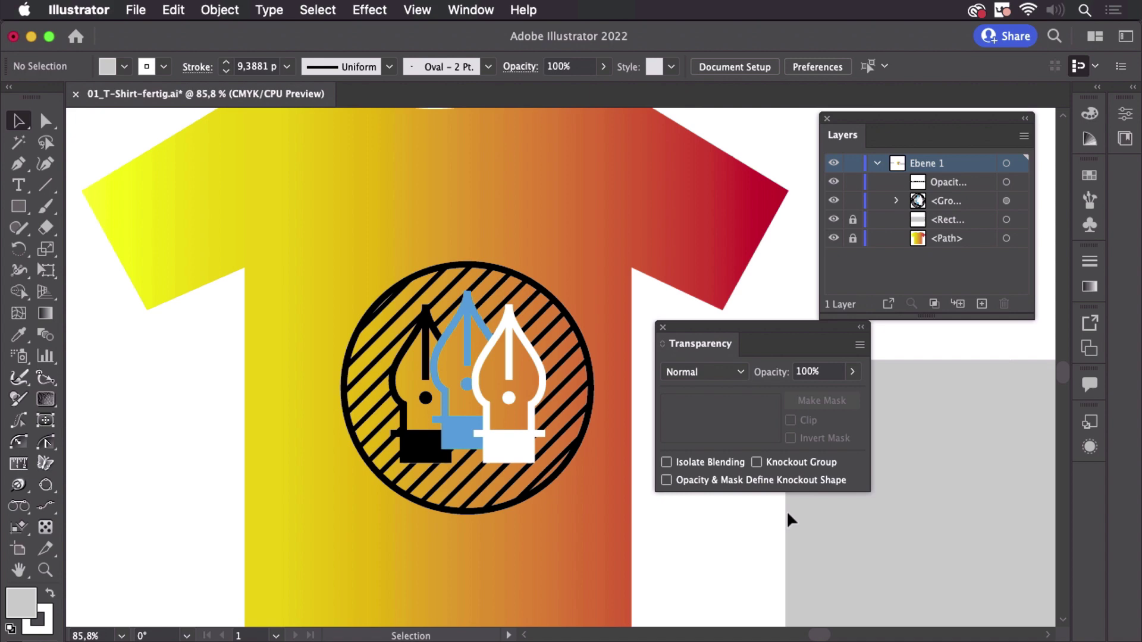
Select only the blue nib path with the Direct Selection tool
{"action": "left_click", "coordinate": [44, 127]}
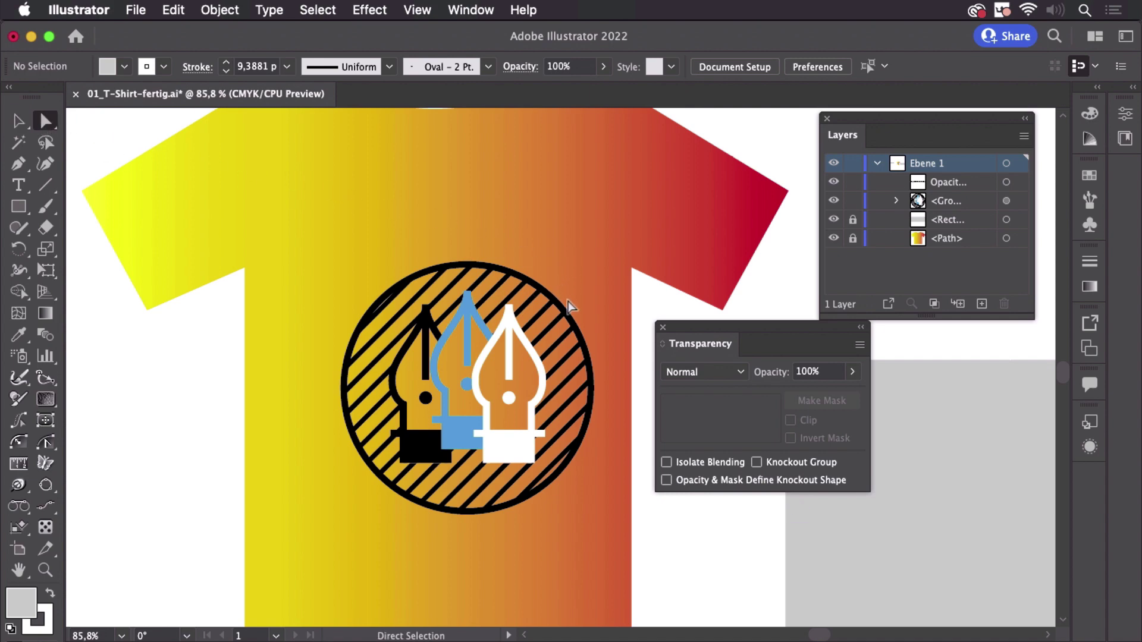
{"action": "left_click", "coordinate": [491, 338]}
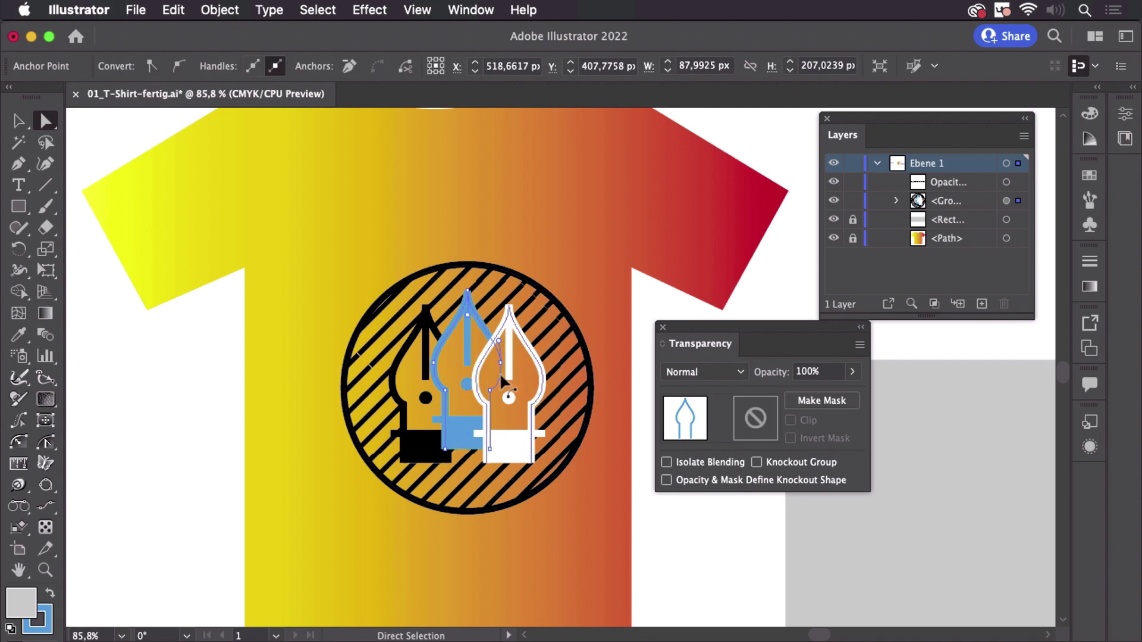
{"action": "left_click_drag", "start_coordinate": [724, 330], "coordinate": [744, 368]}
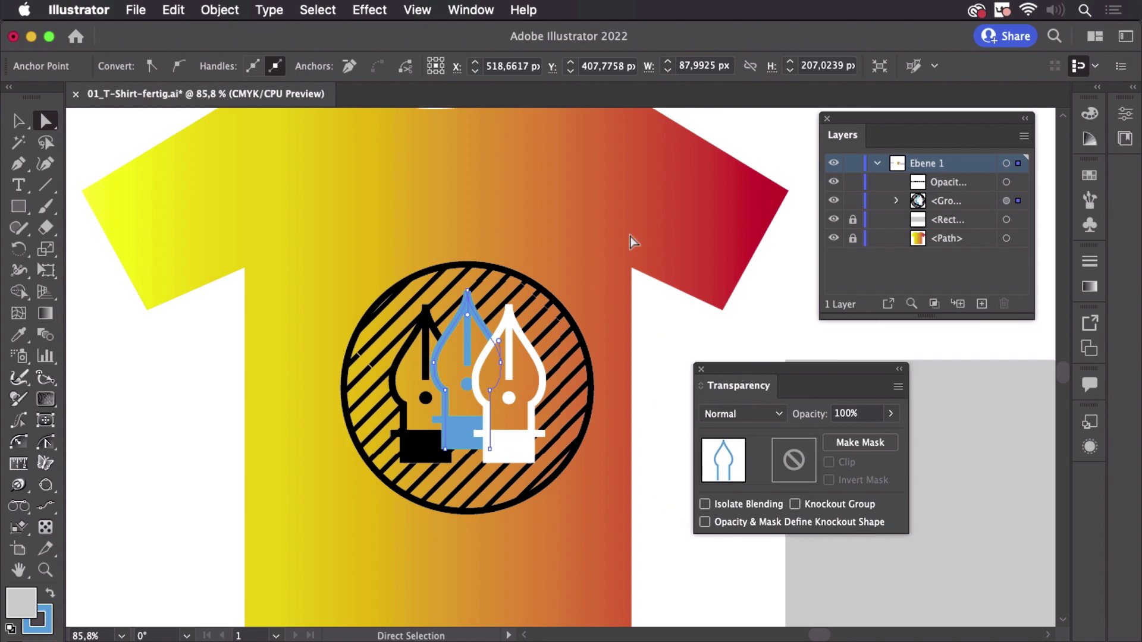
Open the Gradient panel and fill the blue nib with an all-white gradient
{"action": "left_click", "coordinate": [473, 14]}
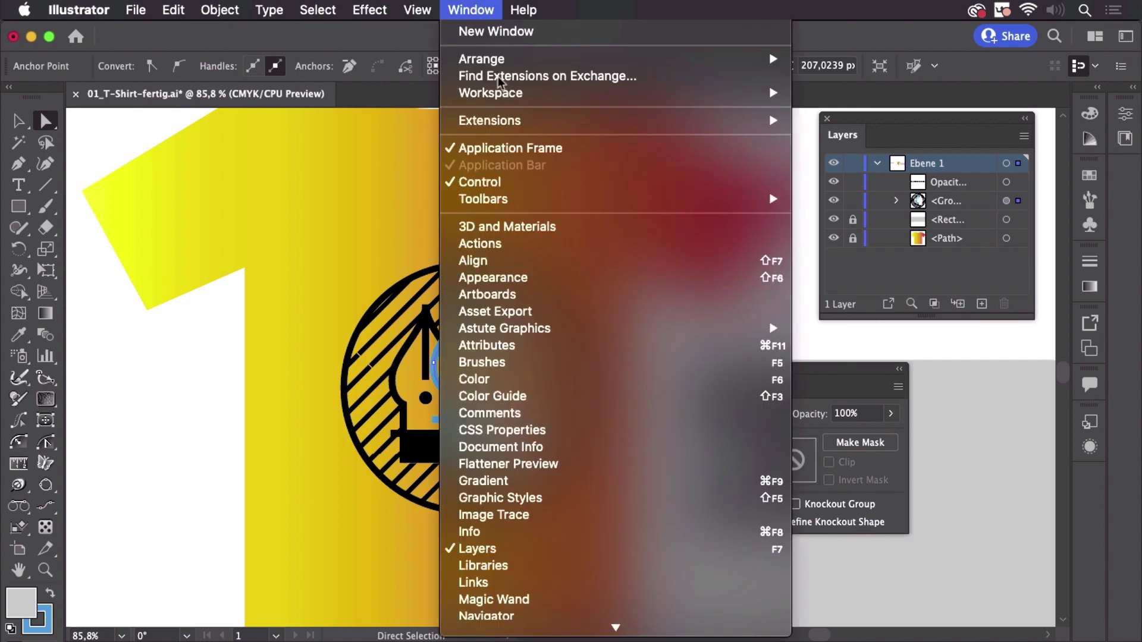
{"action": "scroll", "coordinate": [535, 446], "scroll_direction": "down", "scroll_amount": 10}
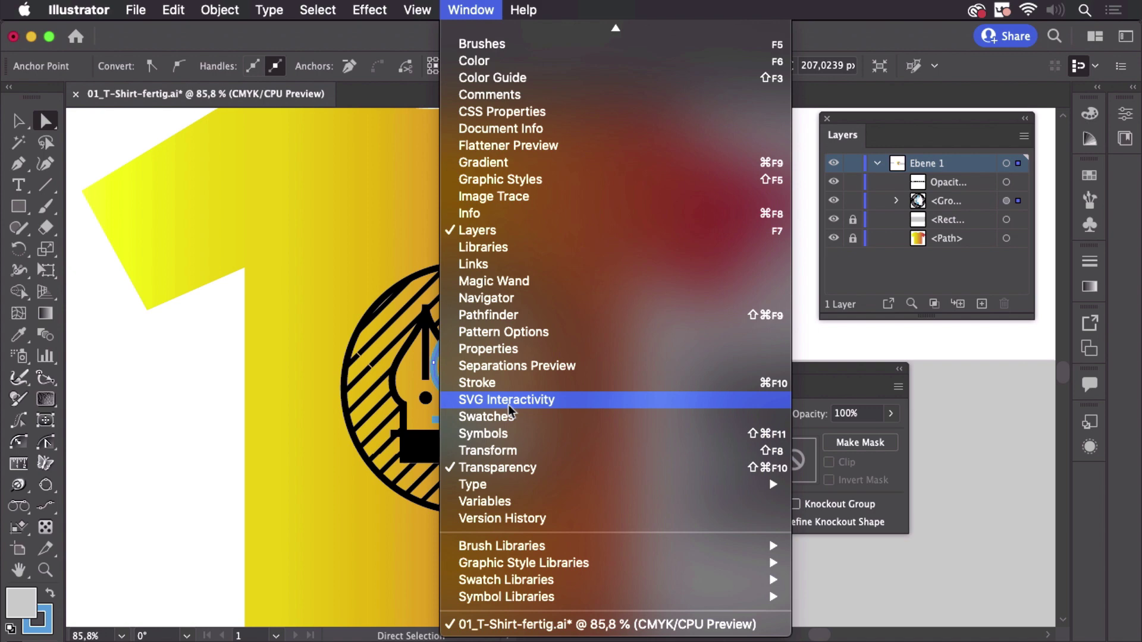
{"action": "key", "text": "Return"}
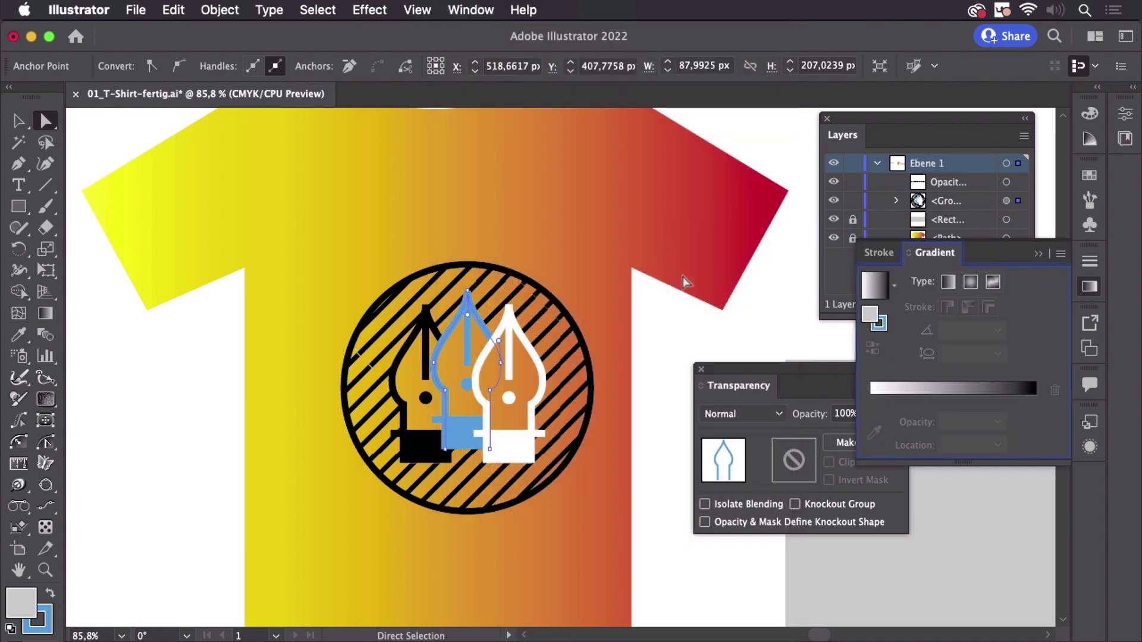
{"action": "left_click", "coordinate": [878, 289]}
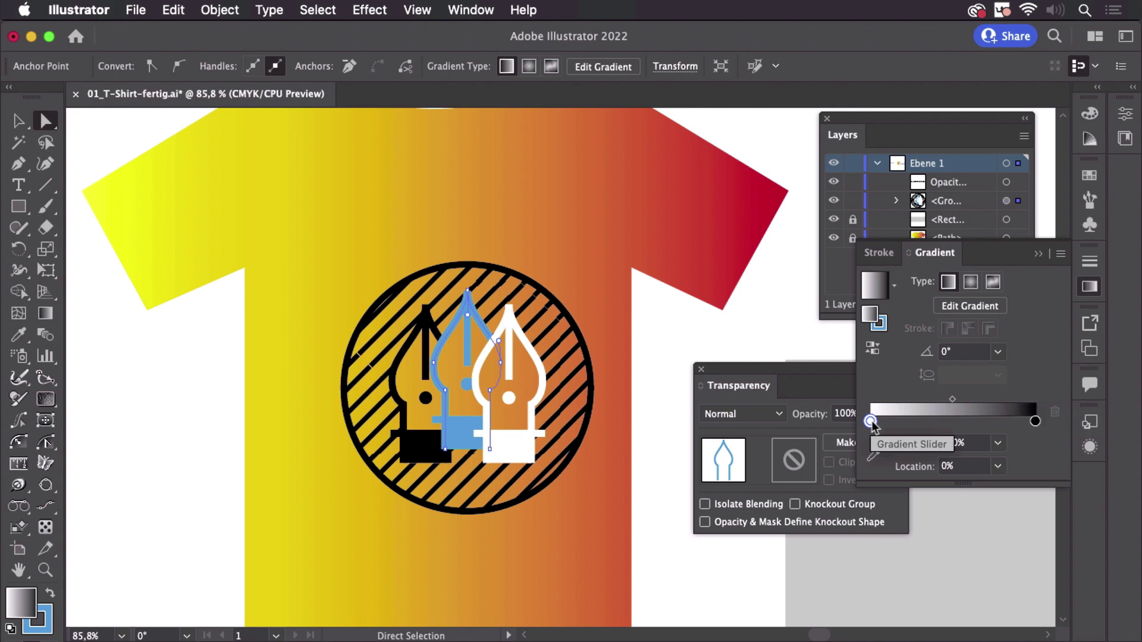
{"action": "left_click_drag", "start_coordinate": [871, 422], "coordinate": [1034, 422]}
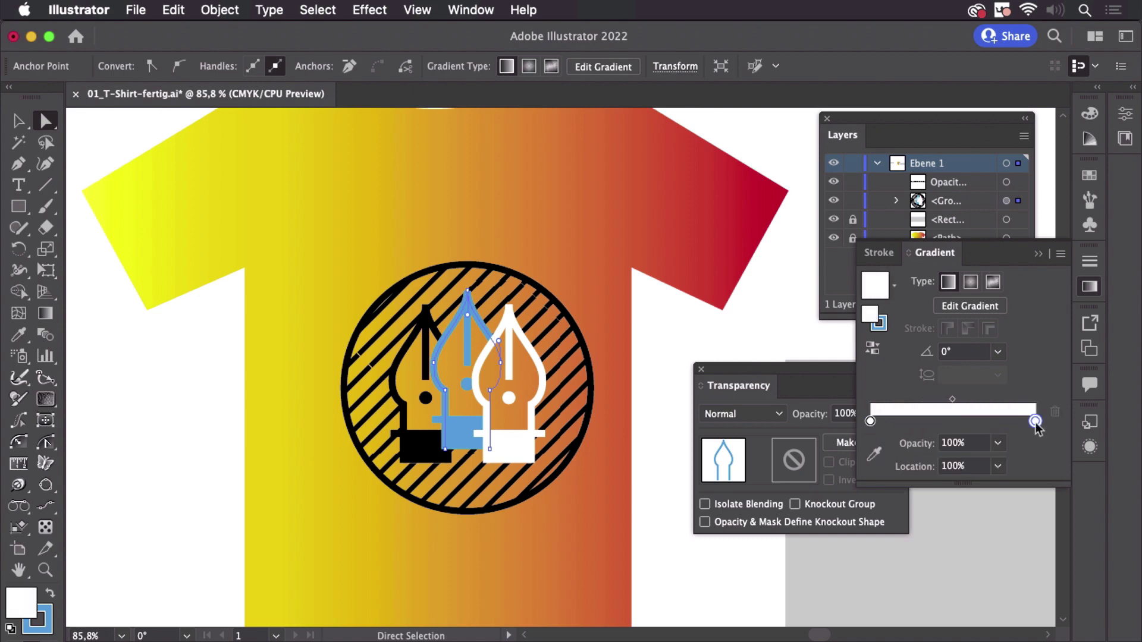
Set the gradient's end stop to 0% opacity, preview it, and close the Gradient panel
{"action": "left_click", "coordinate": [979, 446]}
{"action": "type", "text": "0"}
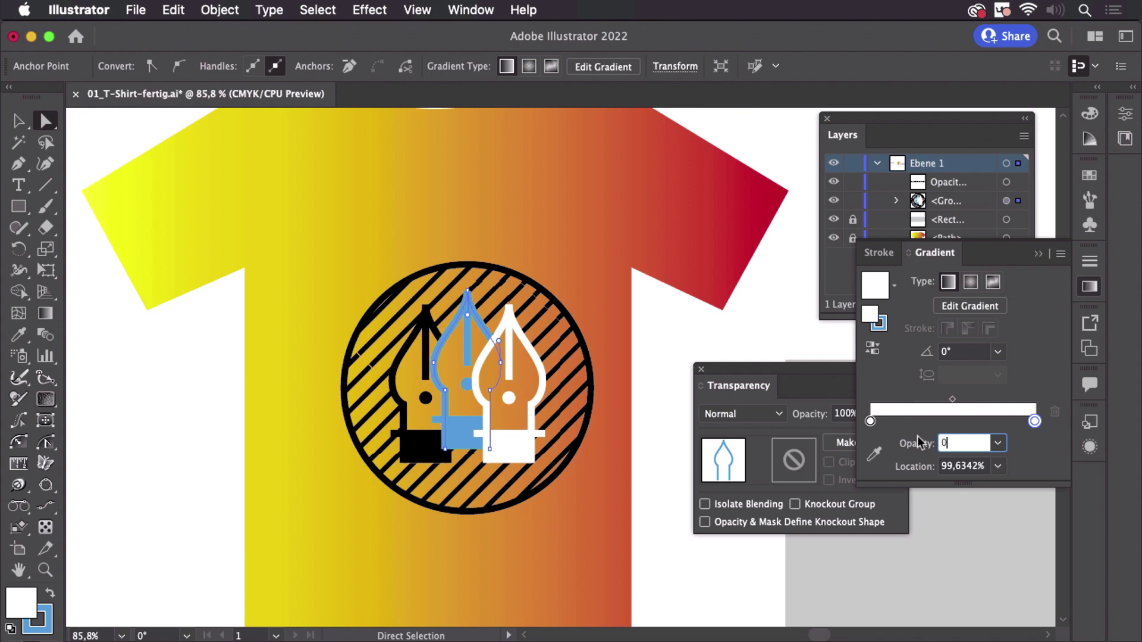
{"action": "key", "text": "Return"}
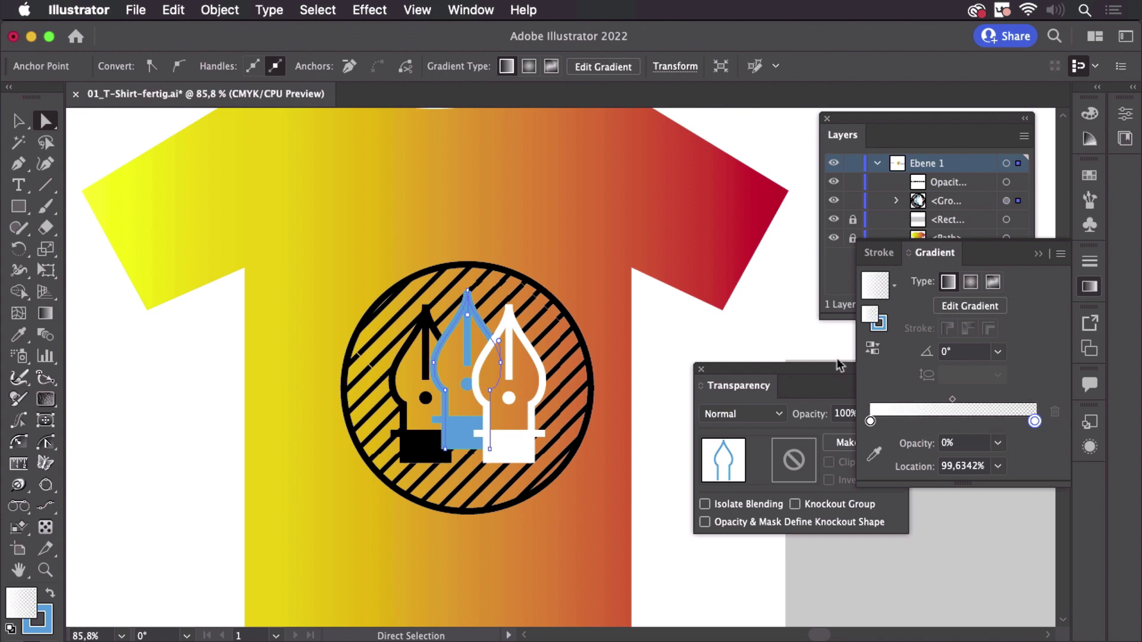
{"action": "left_click", "coordinate": [773, 339]}
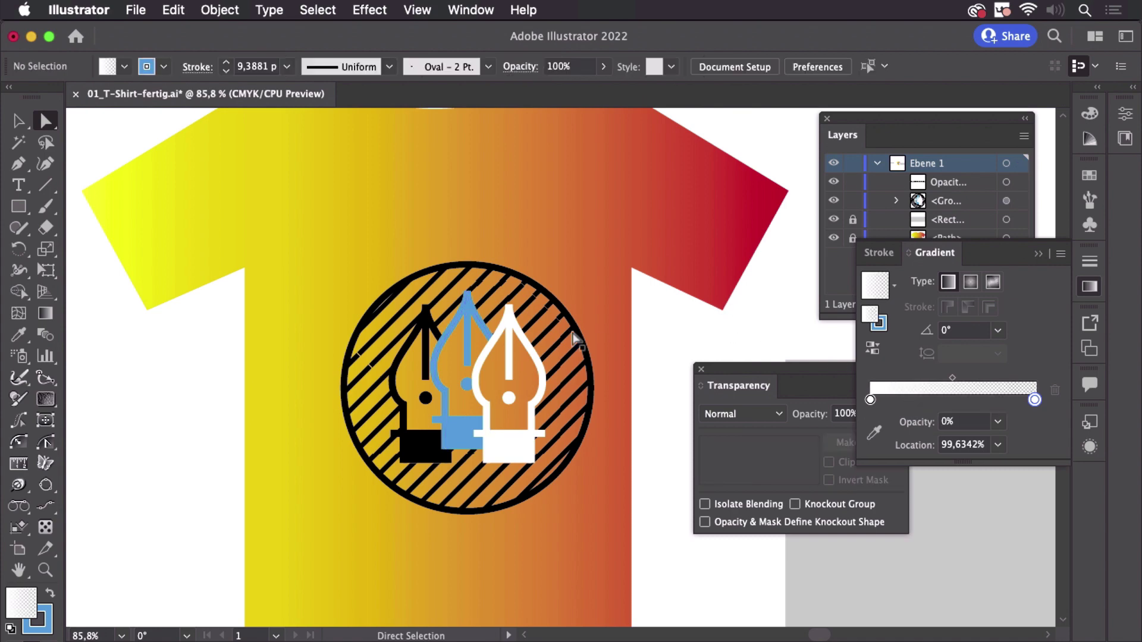
{"action": "left_click", "coordinate": [449, 349]}
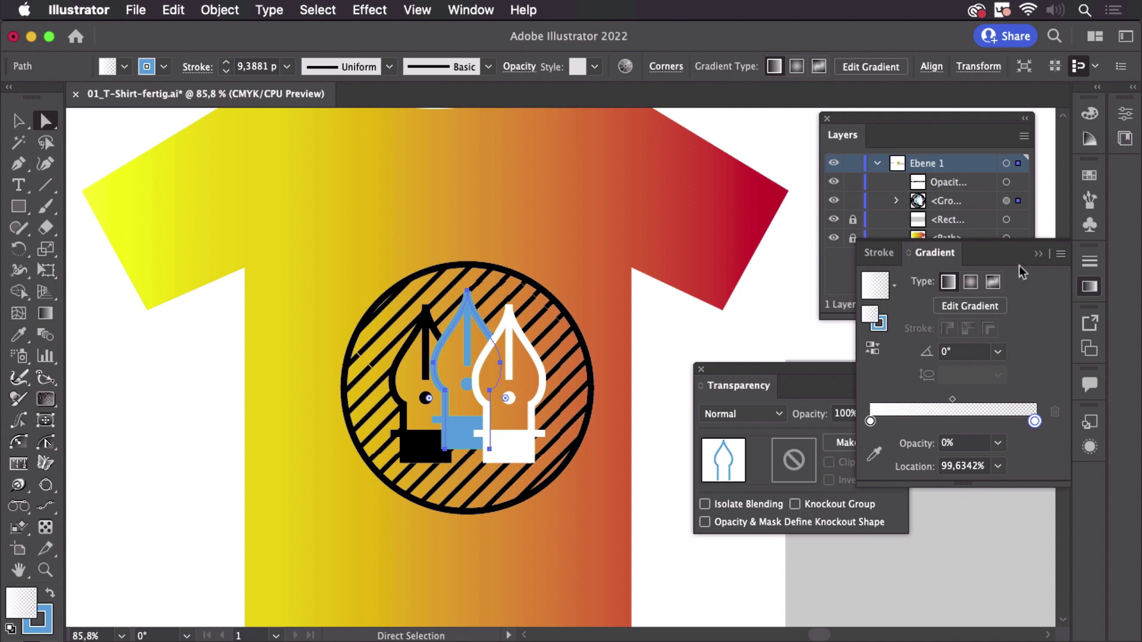
{"action": "left_click", "coordinate": [1038, 254]}
Set the blue nib's fill opacity to 100% in Appearance so its white-to-transparent gradient shows
{"action": "left_click", "coordinate": [1092, 448]}
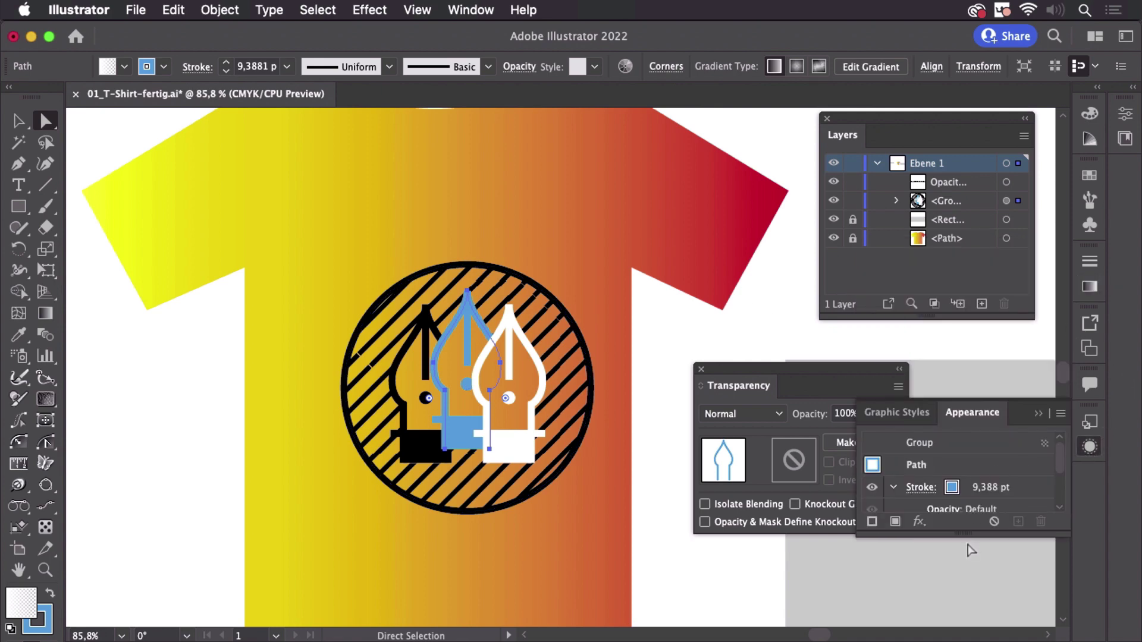
{"action": "left_click_drag", "start_coordinate": [968, 538], "coordinate": [979, 615]}
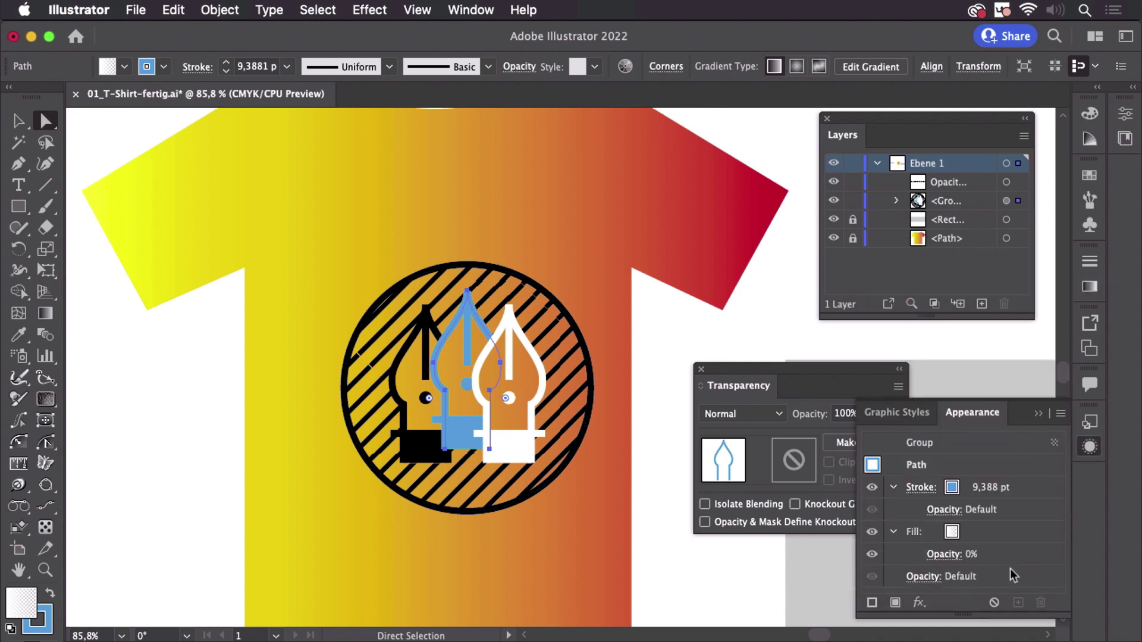
{"action": "left_click", "coordinate": [945, 555]}
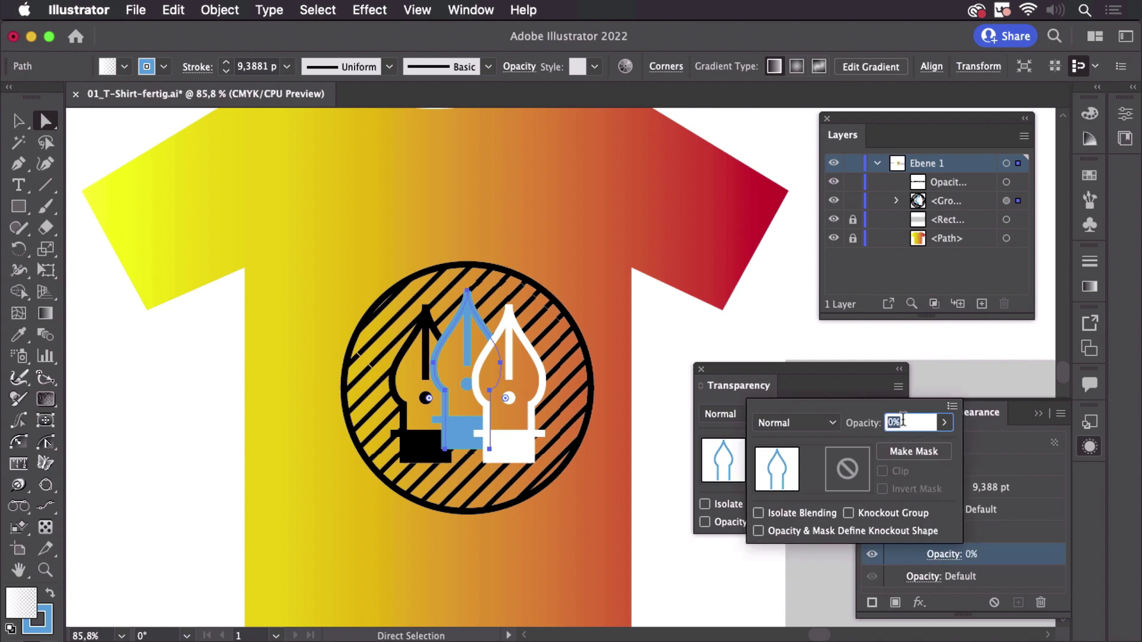
{"action": "type", "text": "100"}
{"action": "key", "text": "Return"}
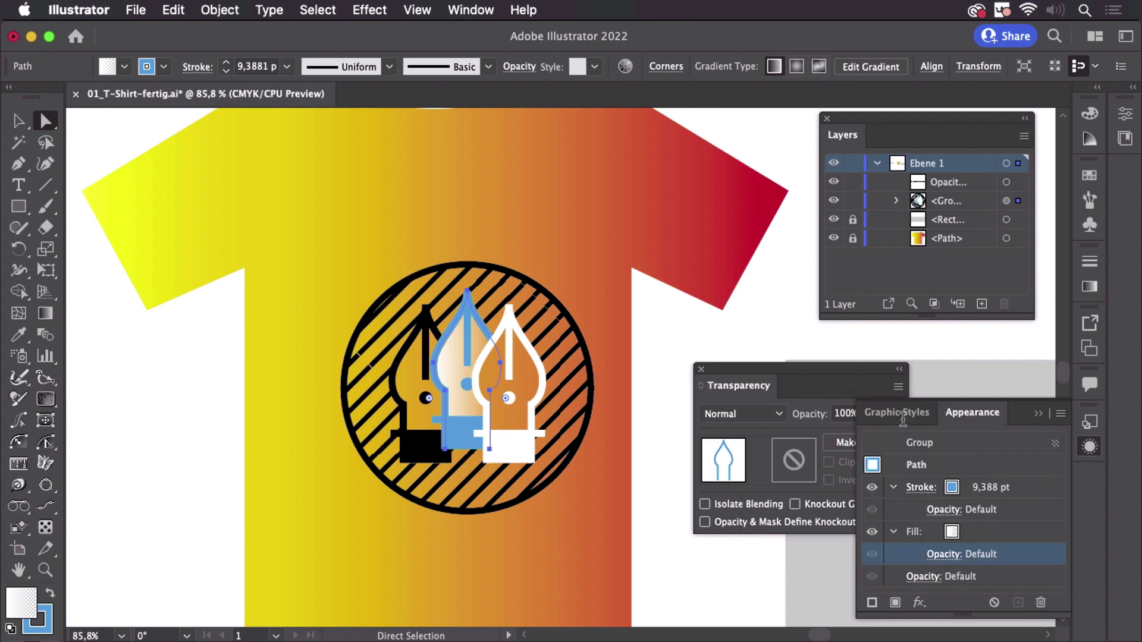
{"action": "left_click", "coordinate": [1039, 413]}
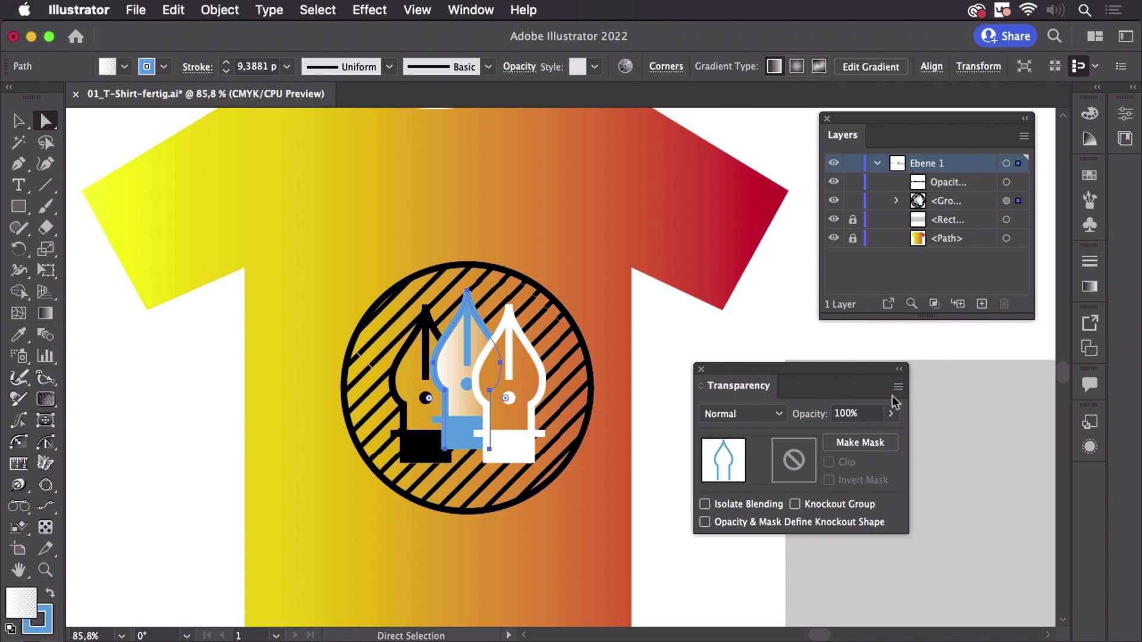
{"action": "left_click", "coordinate": [771, 347]}
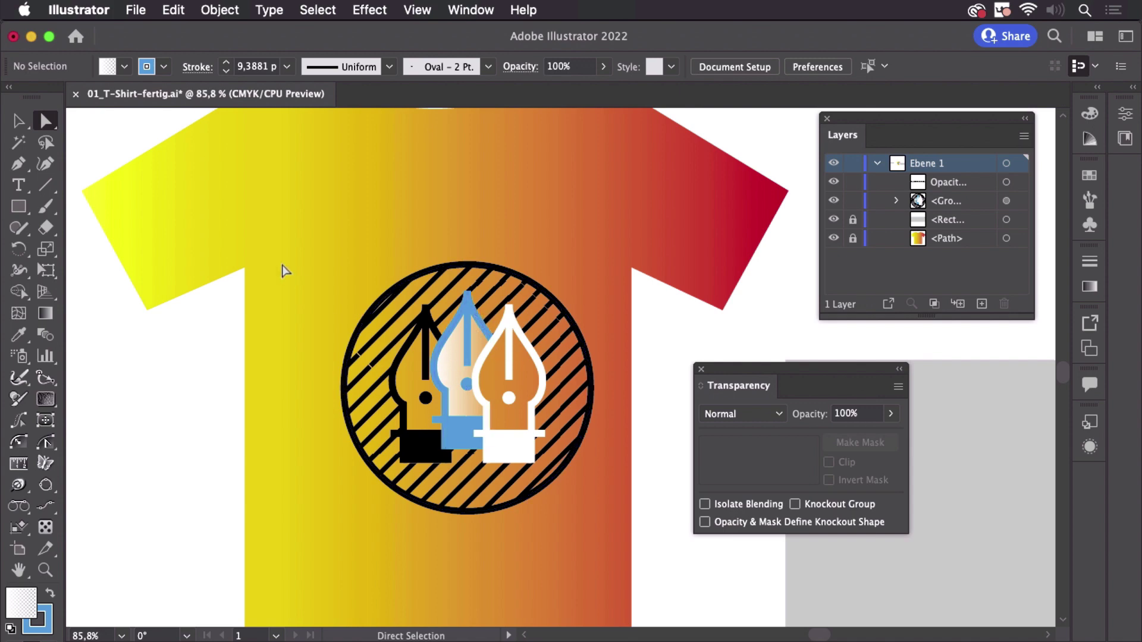
Select the blue nib's gradient path on its own with the Direct Selection tool
{"action": "left_click", "coordinate": [24, 119]}
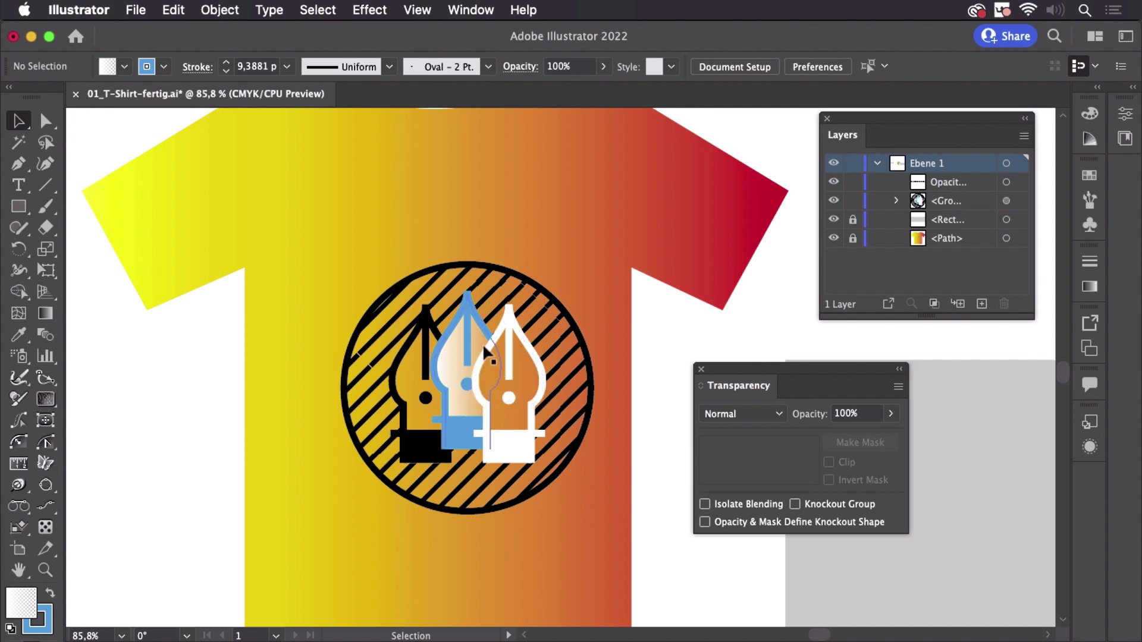
{"action": "left_click", "coordinate": [47, 122]}
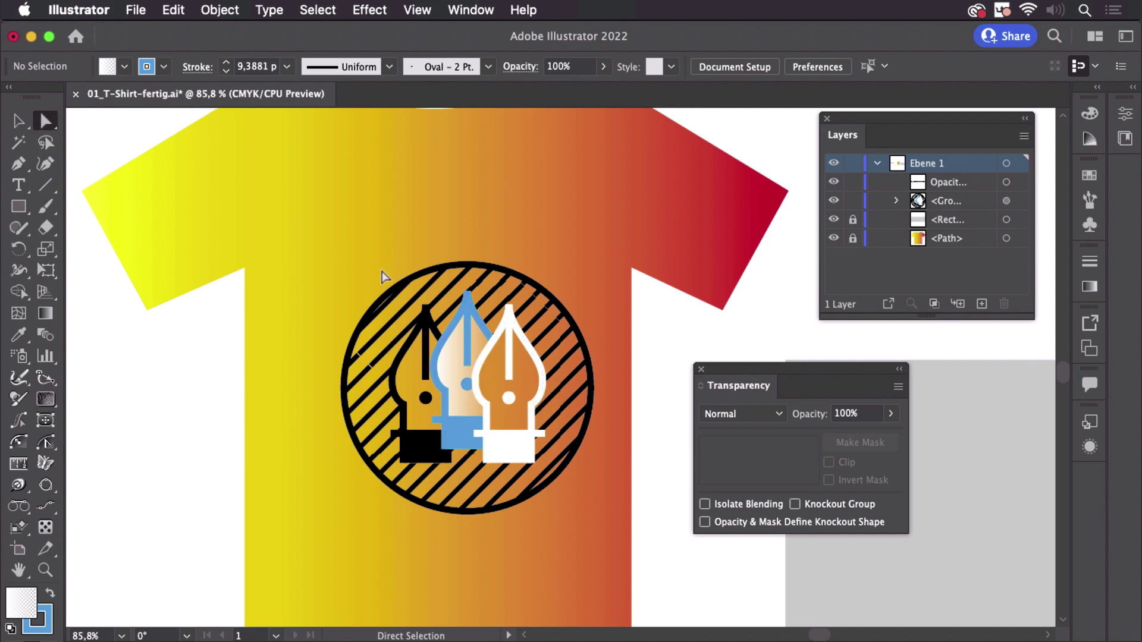
{"action": "left_click", "coordinate": [450, 371]}
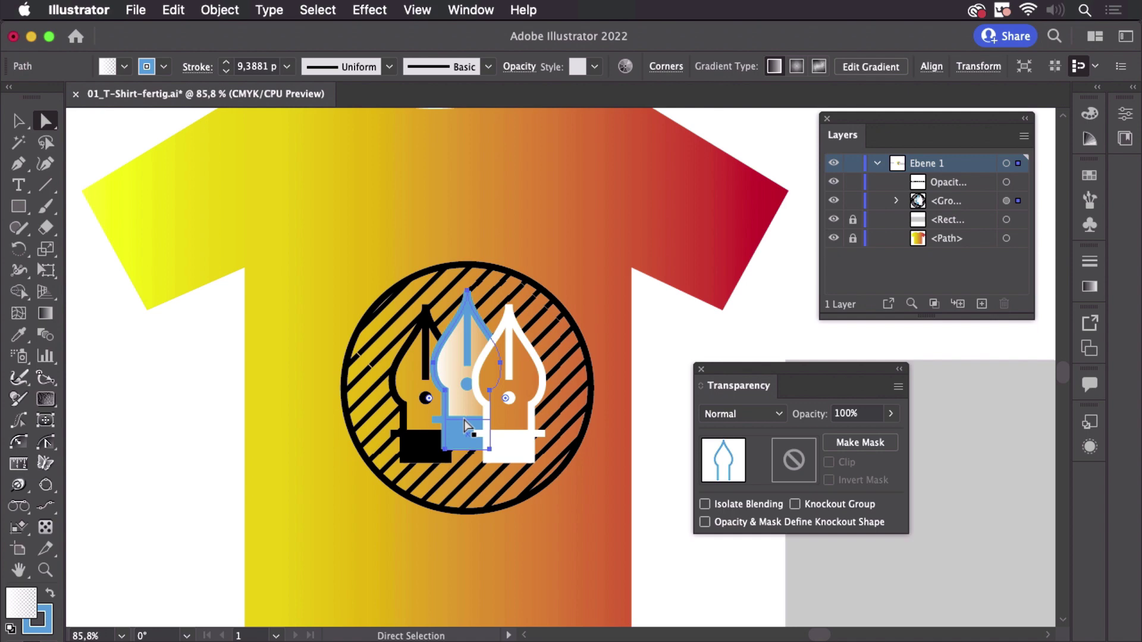
Turn on Opacity & Mask Define Knockout Shape for the blue nib, then deselect
{"action": "left_click", "coordinate": [705, 523]}
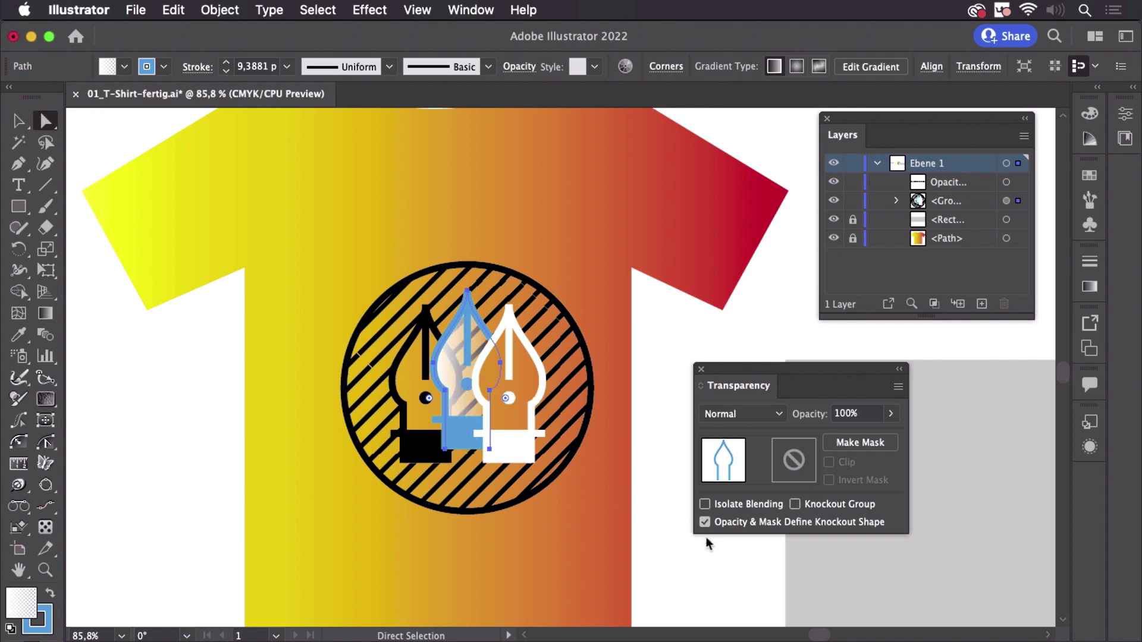
{"action": "left_click", "coordinate": [653, 537]}
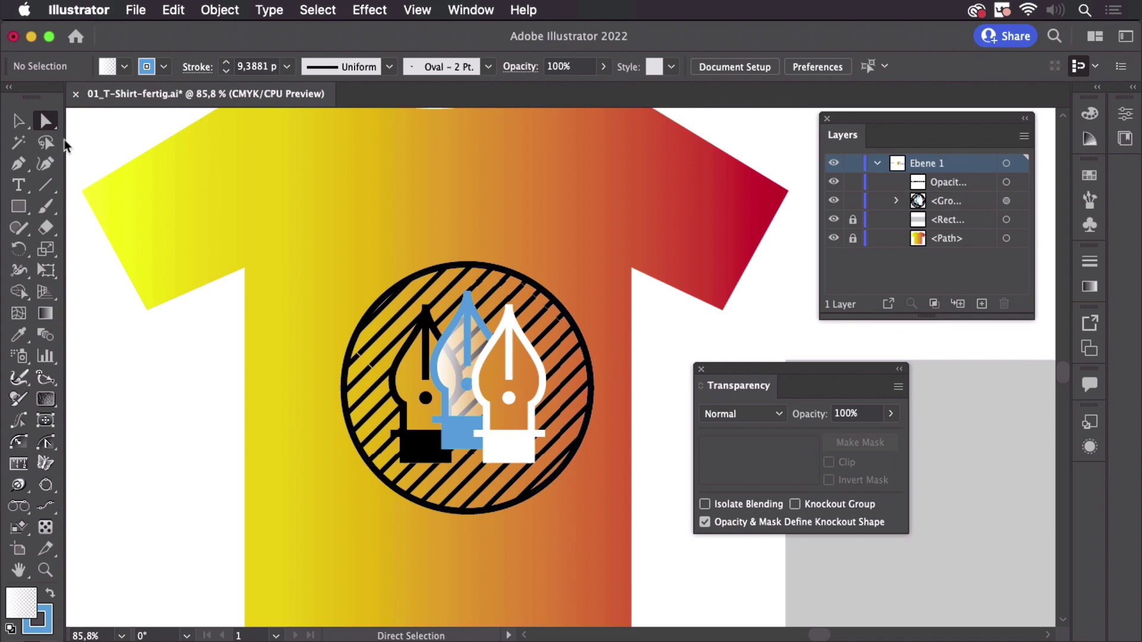
{"action": "left_click", "coordinate": [19, 122]}
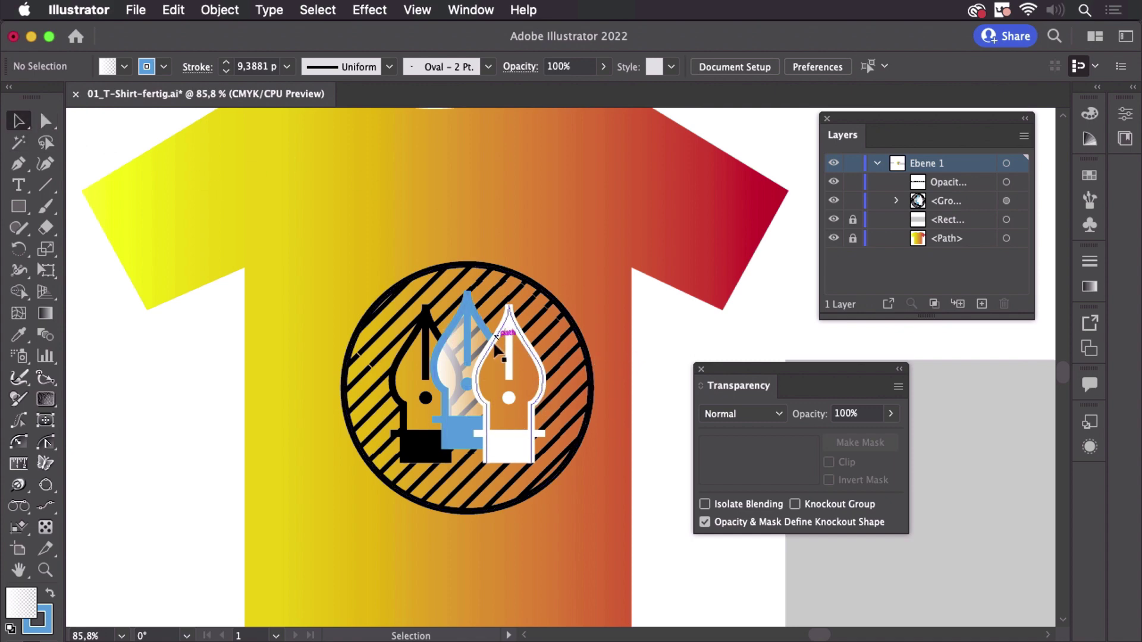